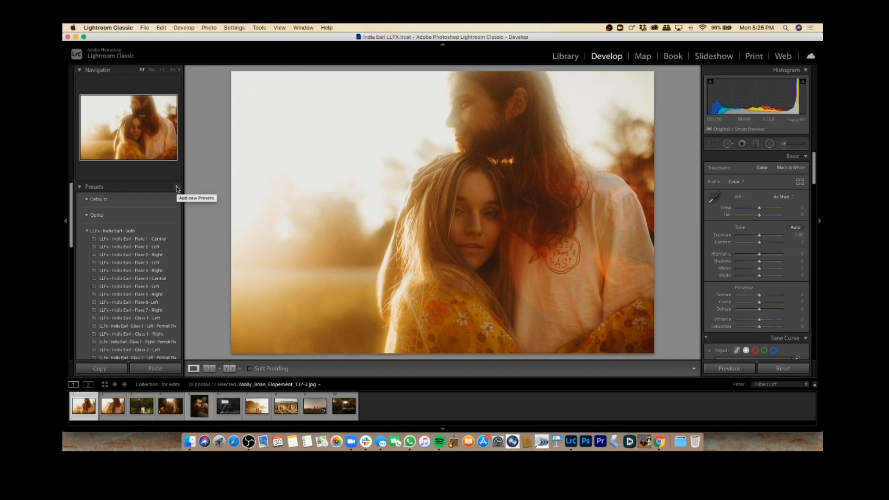
left_click(176, 188)
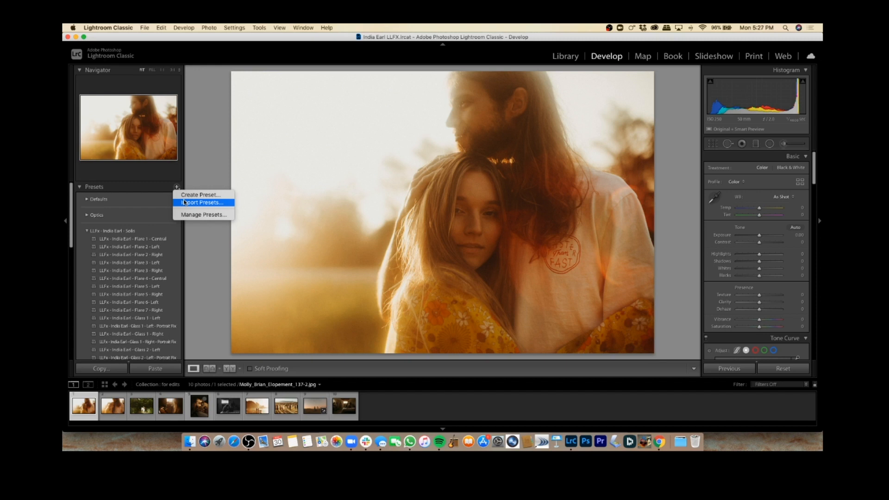
left_click(217, 268)
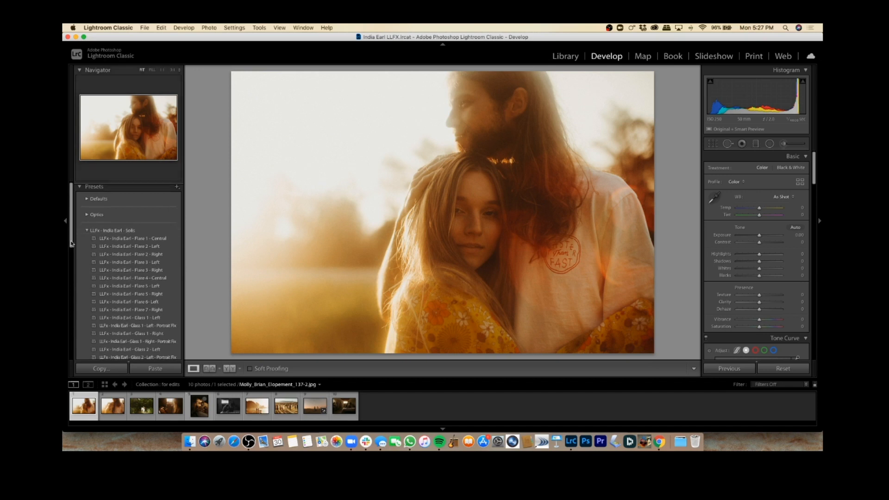
Apply the Glass 2 - Left preset from the LLFx solo group to the first photo of the couple.
scroll(71, 244, "down", 1)
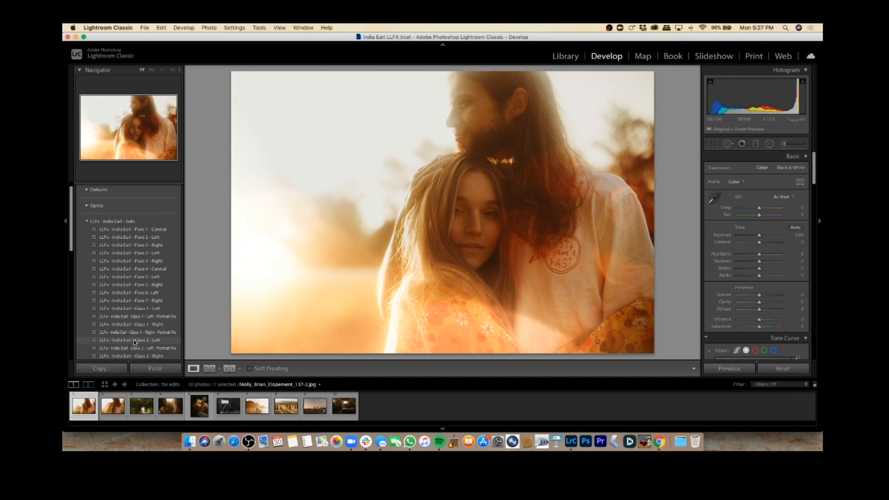
left_click(134, 340)
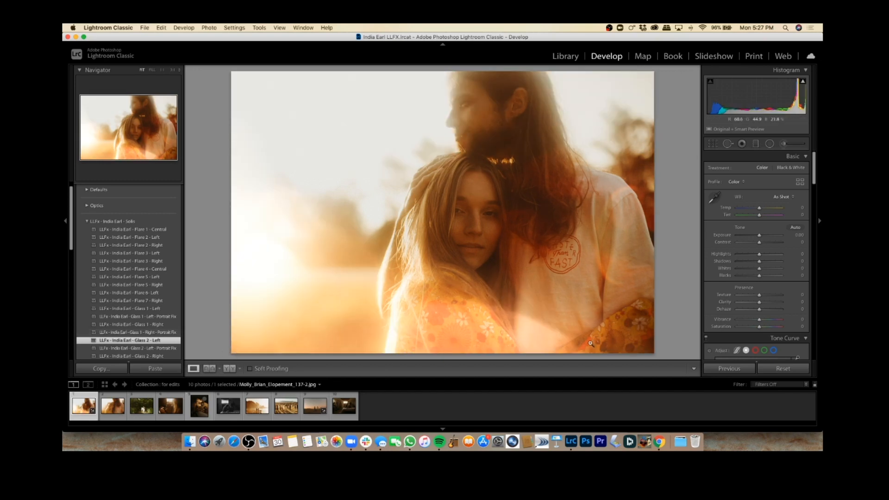
Select the glass effect's Adjustment Brush mask, set its tint to about -24, and lower its exposure slightly.
left_click(787, 145)
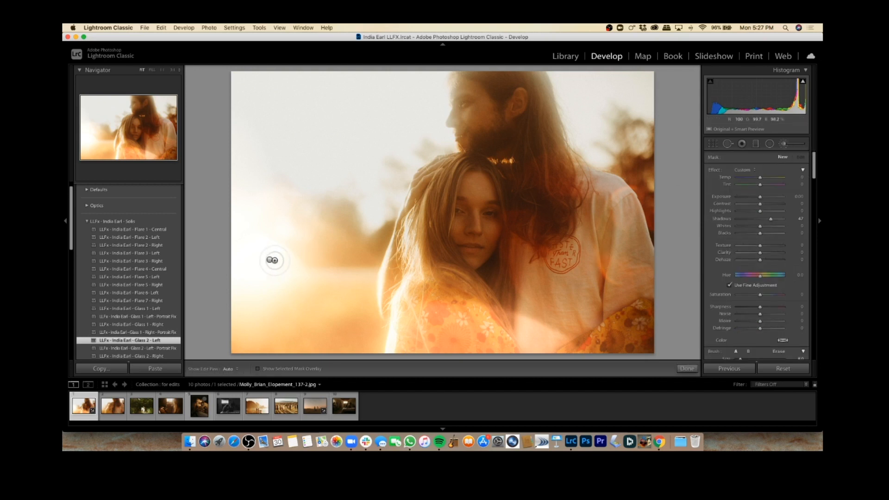
left_click(270, 261)
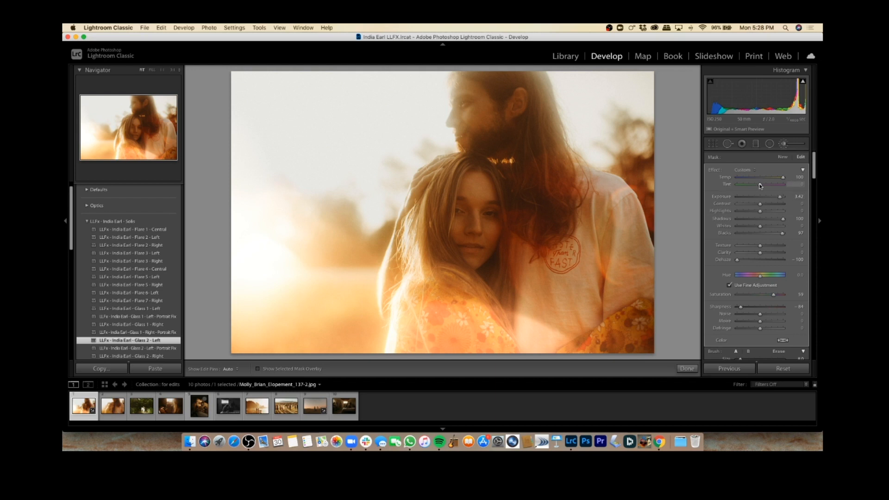
left_click_drag(760, 186, 744, 185)
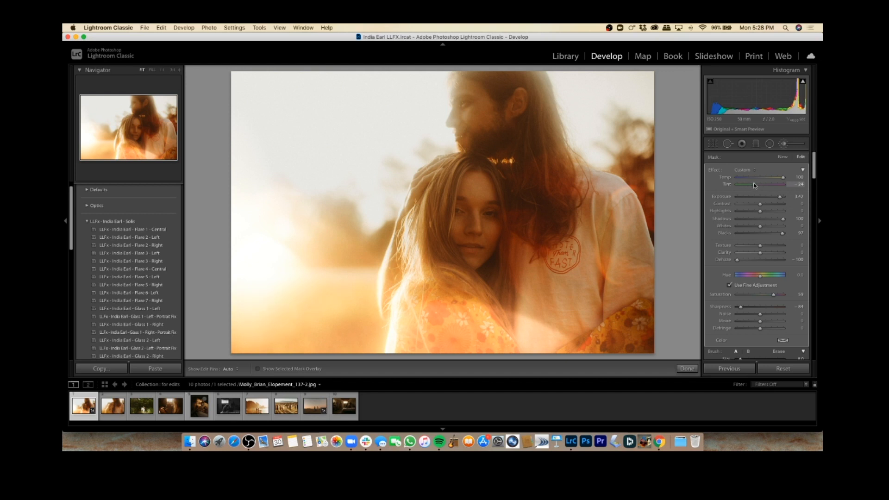
mouse_move(780, 197)
left_mouse_down()
mouse_move(769, 198)
mouse_move(777, 197)
left_mouse_up()
left_click(687, 369)
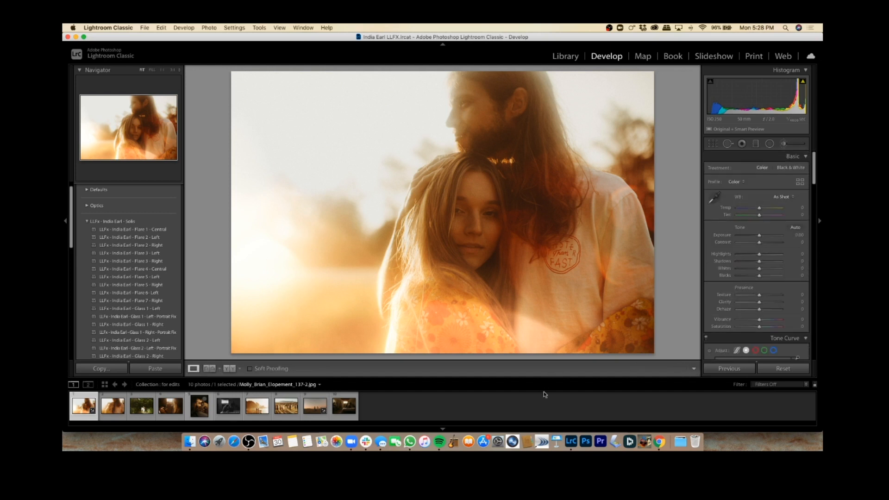
Compare the first photo before and after the glass effect.
key("backslash")
key("backslash")
key("backslash")
key("backslash")
Apply the Flare 5 - Left preset to the second photo of the couple.
key("Right")
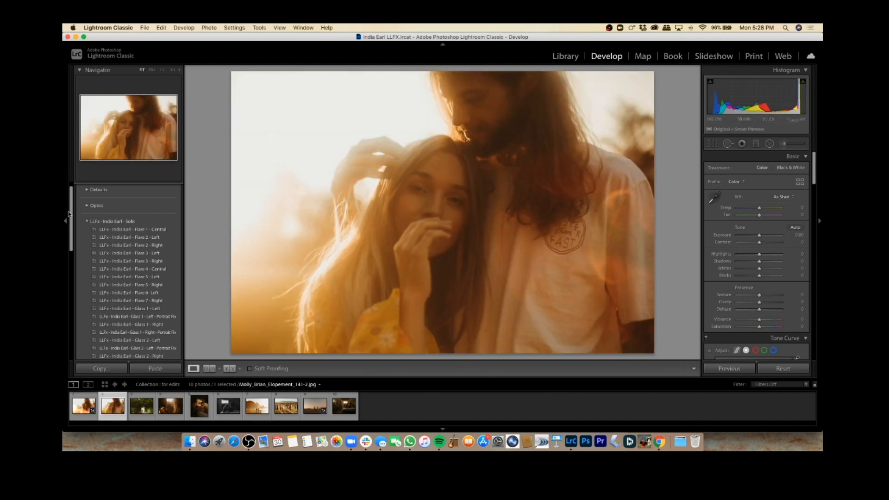
scroll(71, 241, "down", 1)
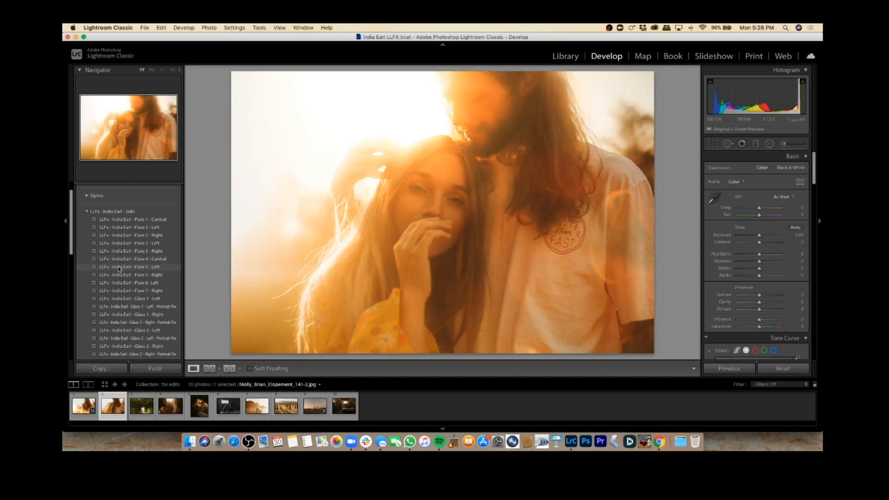
left_click(119, 269)
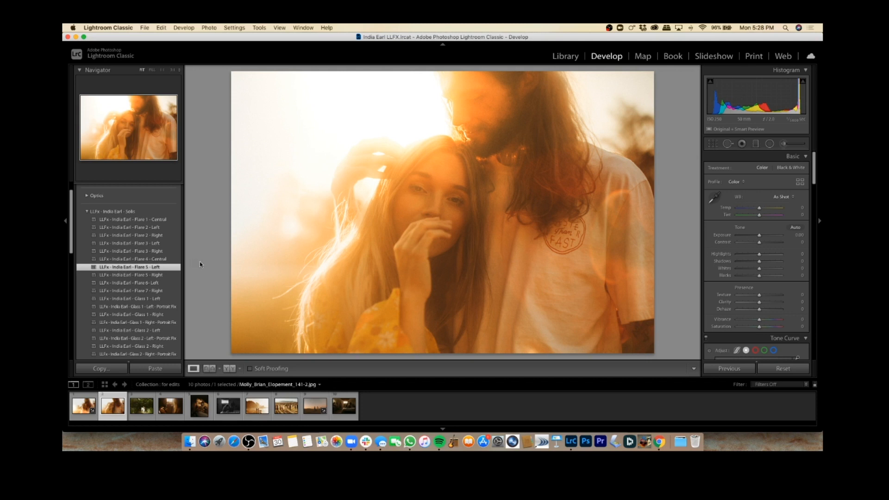
Select the flare's Adjustment Brush mask near the second photo's upper edge and check its coverage with the mask overlay.
left_click(797, 143)
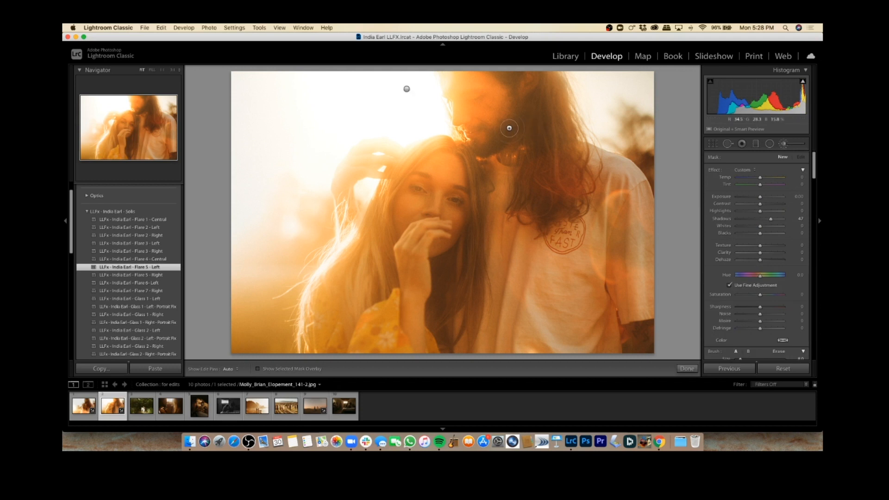
left_click(407, 88)
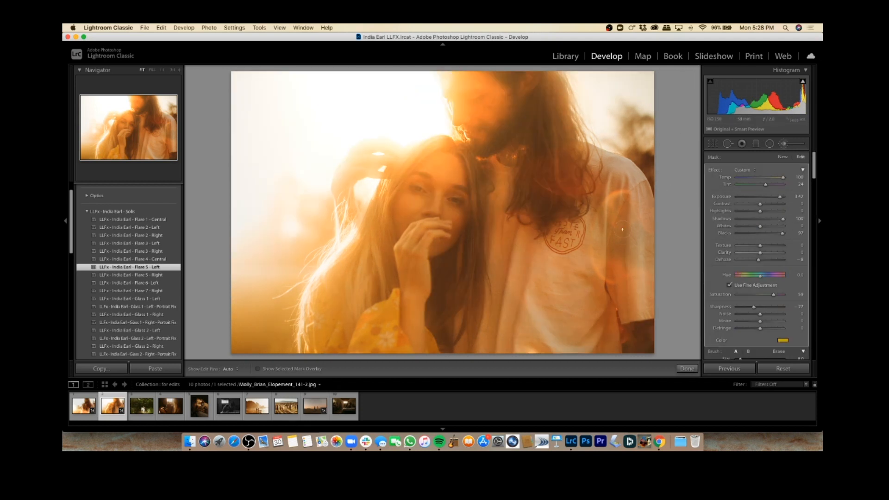
left_click(258, 368)
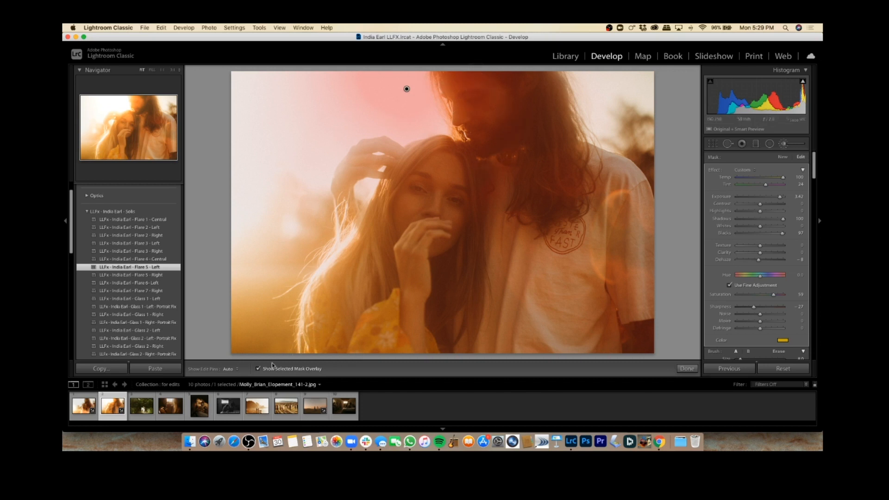
left_click(257, 369)
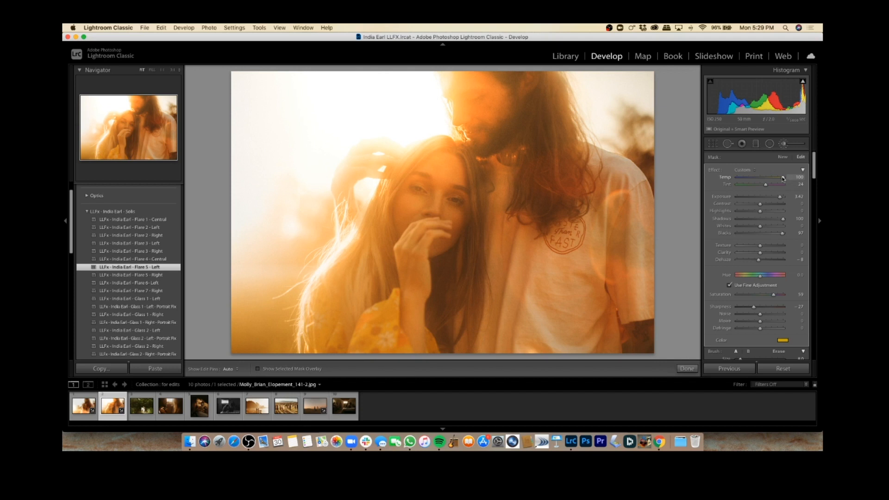
Set the flare mask's temperature to 66 and shift its colour tint from yellow to orange.
left_click_drag(782, 179, 775, 181)
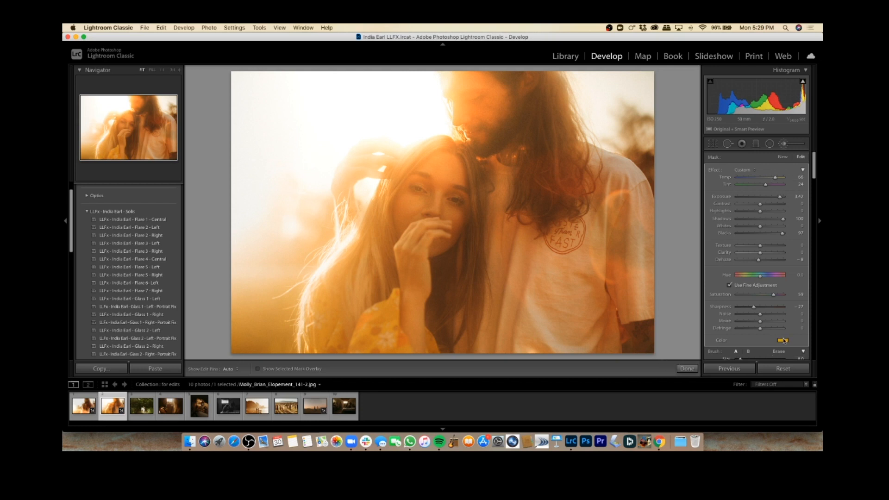
left_click(783, 340)
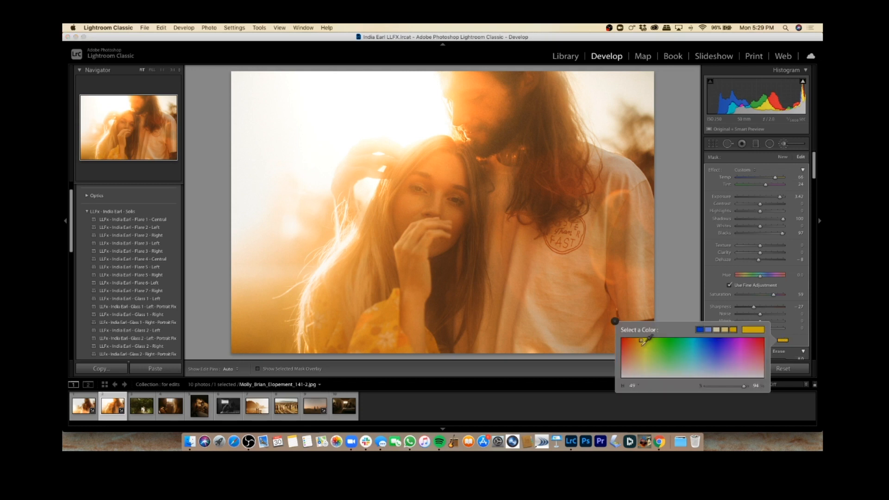
left_click_drag(641, 341, 631, 342)
left_click(615, 321)
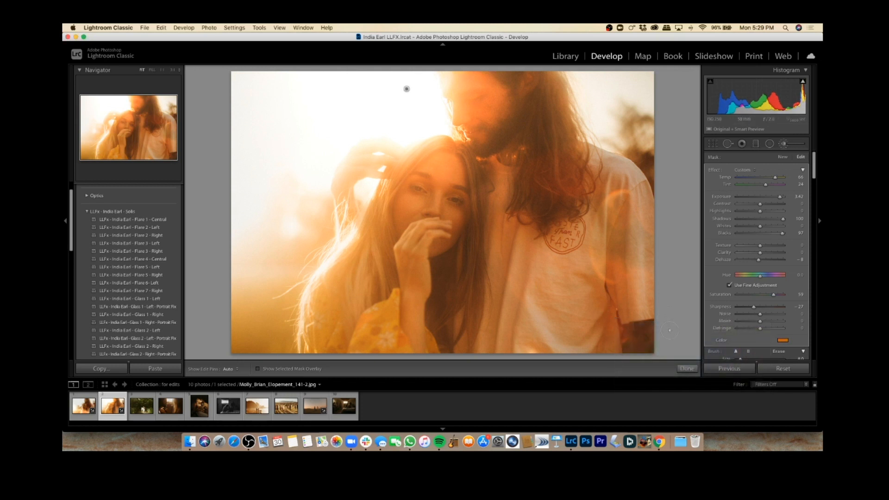
Set the flare mask's exposure to about 2.09, move the mask slightly left, and finish the brush edit.
left_click(772, 198)
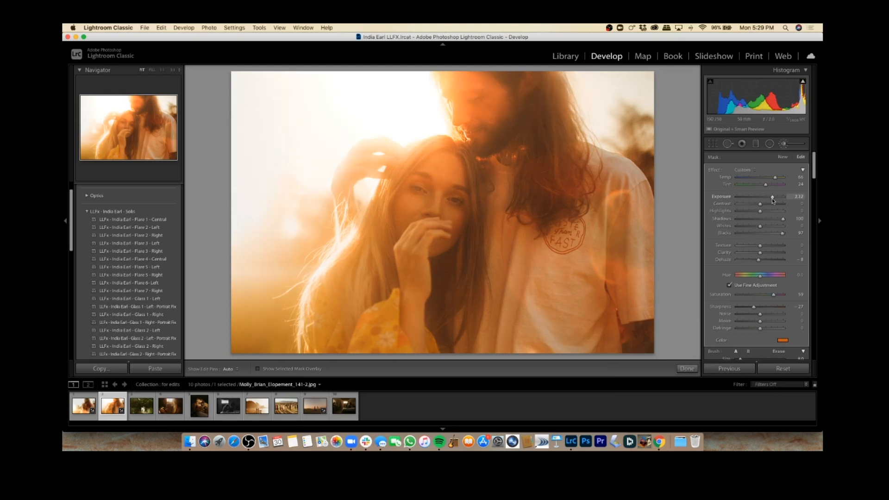
left_click_drag(769, 199, 772, 199)
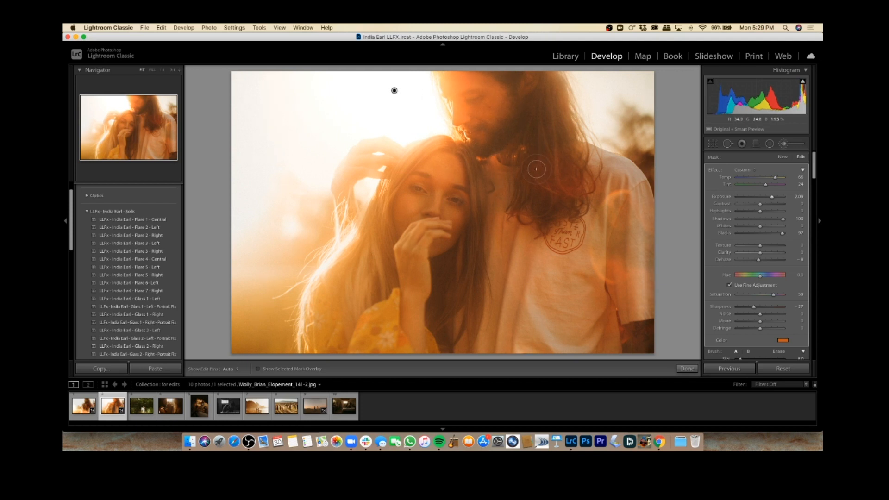
key("Return")
key("k")
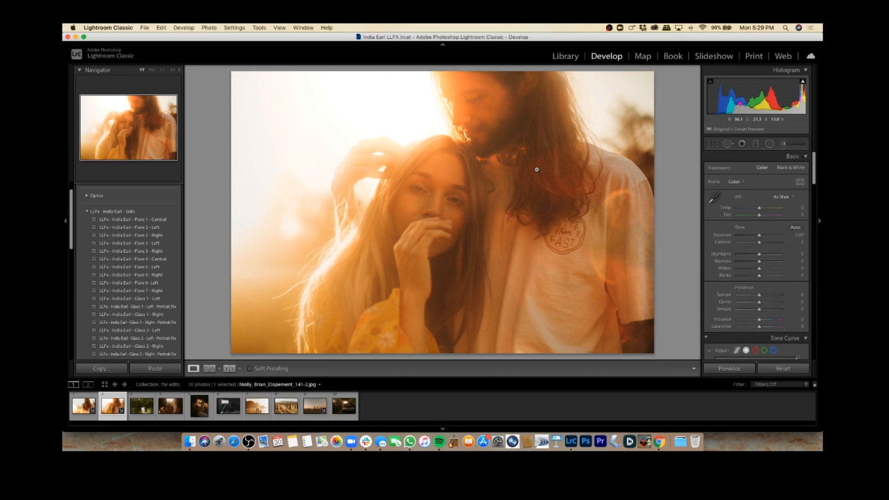
Compare the second photo before and after the flare edit.
key("backslash")
key("backslash")
key("backslash")
key("backslash")
key("backslash")
key("backslash")
Apply the Flare 6 - Left preset to the third photo, the woman in white on the forest path.
key("Right")
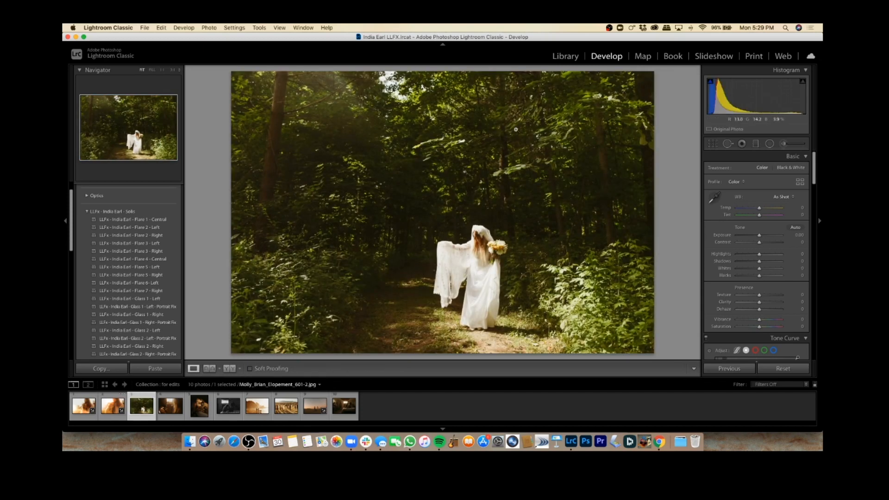
scroll(73, 232, "down", 5)
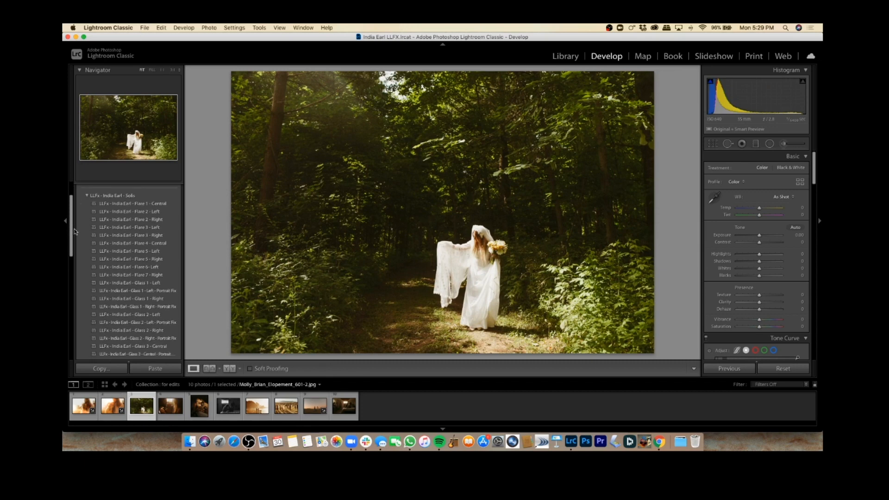
scroll(75, 229, "up", 1)
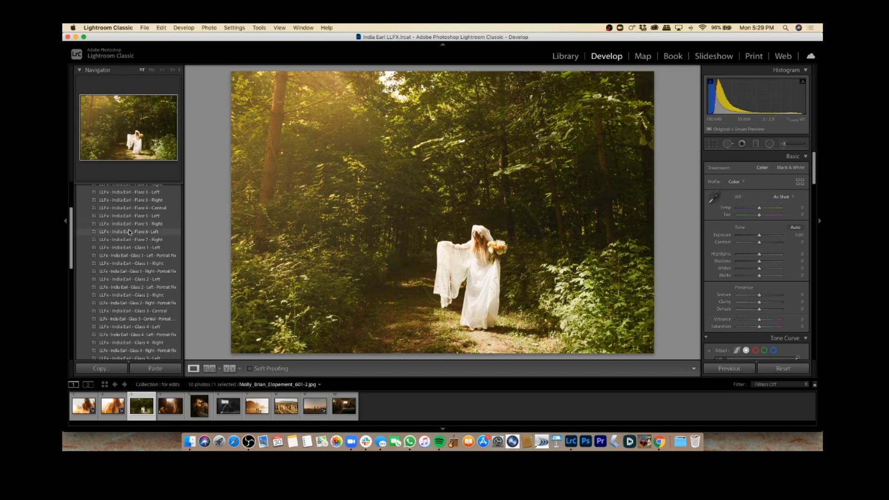
left_click(129, 232)
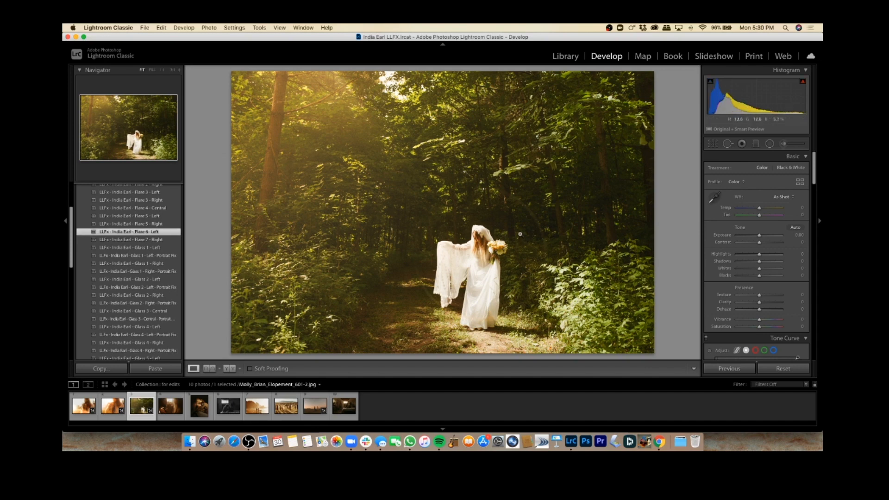
Select the forest flare's Adjustment Brush mask and reduce its exposure slightly.
left_click(785, 145)
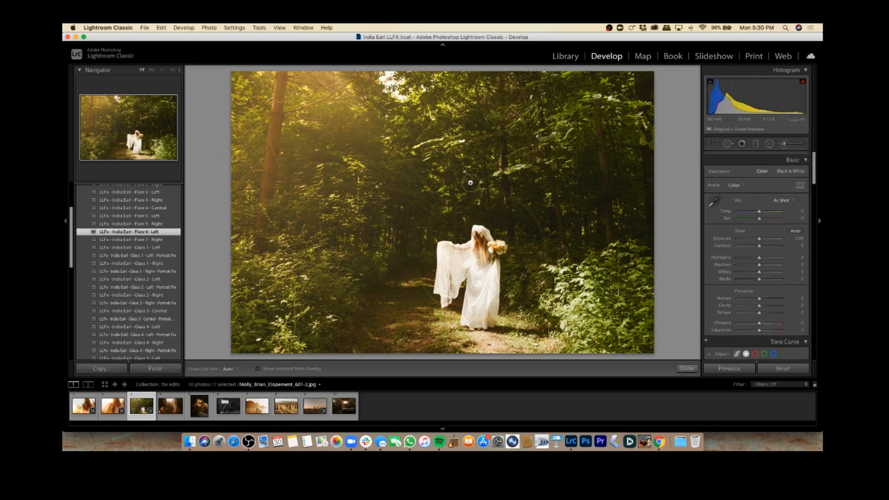
left_click(429, 297)
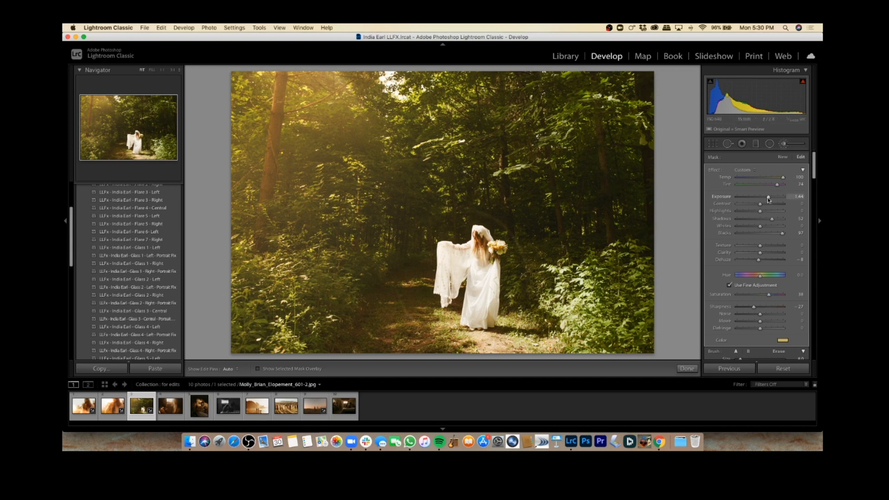
left_click_drag(771, 199, 766, 199)
key("k")
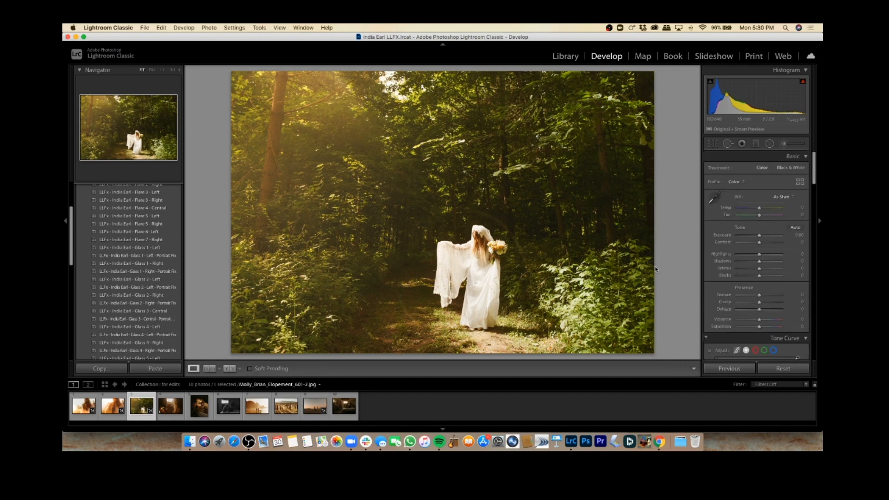
Compare the forest photo before and after the flare effect.
key("backslash")
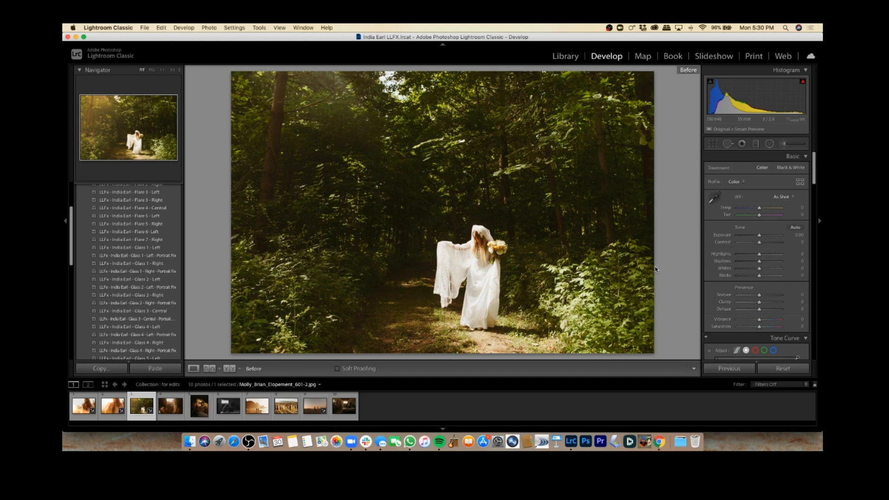
key("backslash")
key("backslash")
key("backslash")
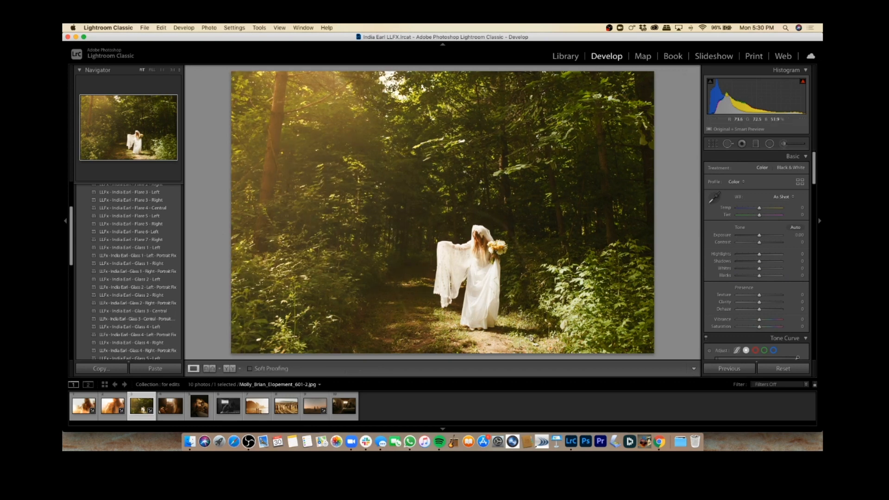
Apply the Flare 1 - Central preset to the fourth photo, the couple with touching hands.
key("Right")
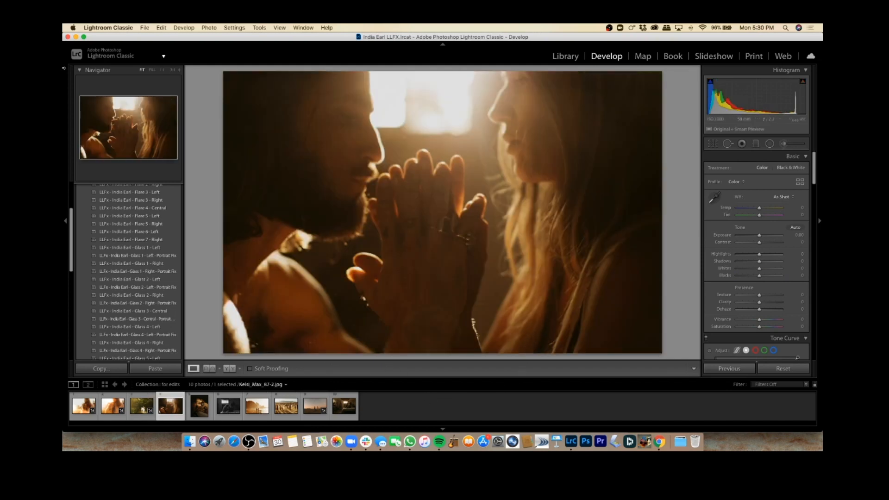
left_click_drag(71, 217, 71, 212)
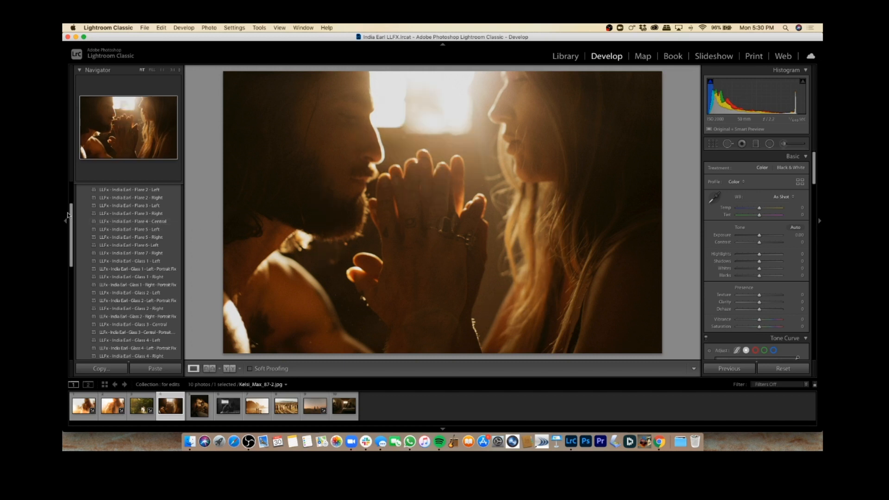
scroll(74, 211, "up", 1)
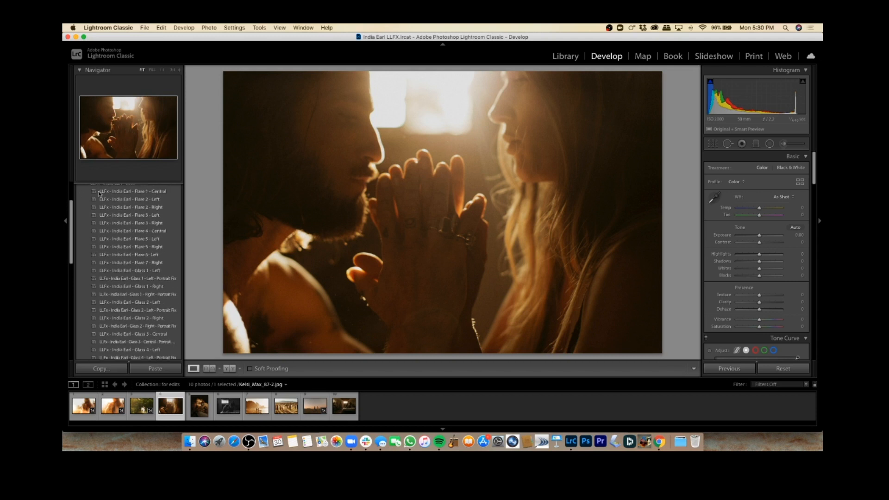
left_click(145, 191)
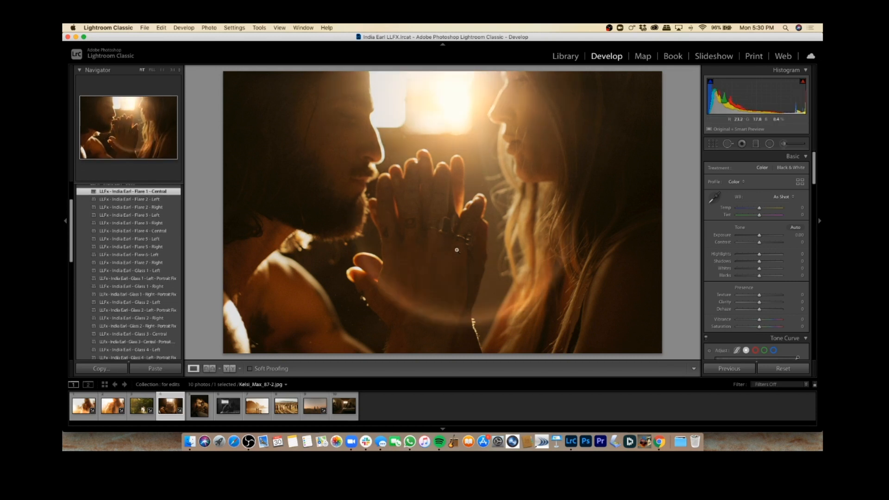
Select the arc-shaped flare's Adjustment Brush mask and shift it left and up across the couple's wrists.
key("k")
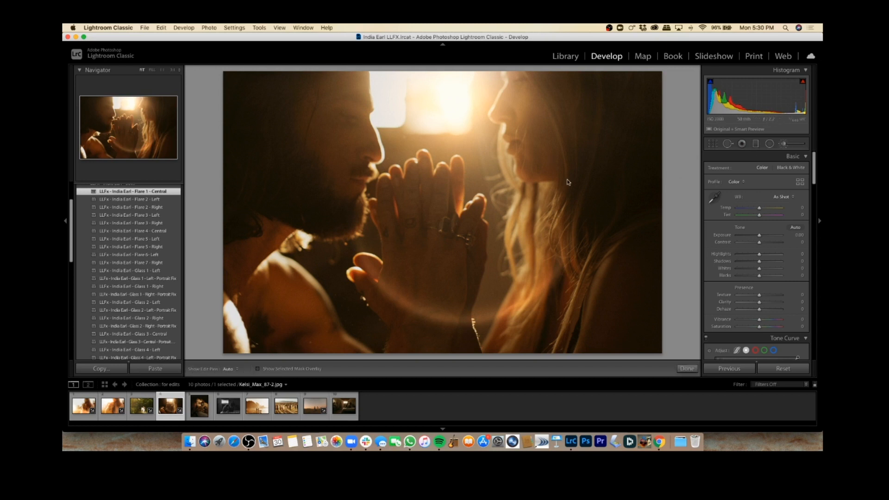
left_click(530, 296)
left_click_drag(530, 296, 506, 296)
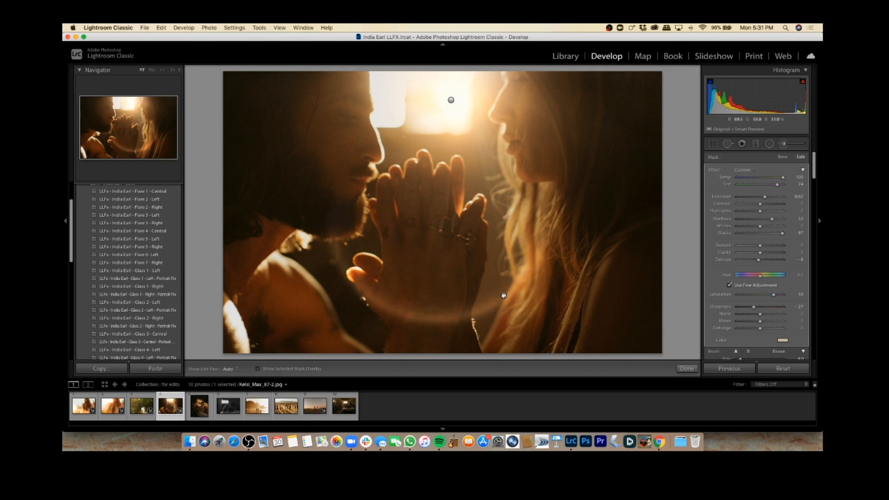
left_click_drag(504, 296, 501, 277)
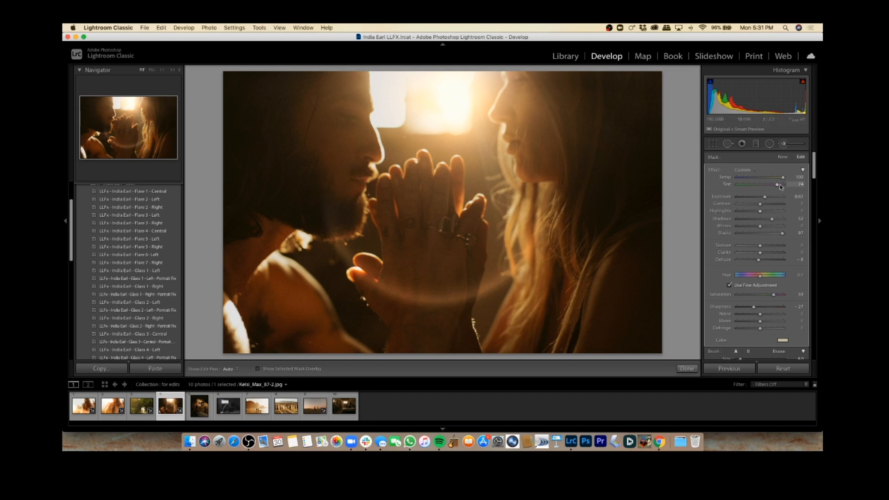
Lower the arc flare mask's tint to about 10, keep its temperature at 100, and raise its exposure to about 2.
left_click_drag(778, 187, 763, 188)
left_click_drag(784, 179, 785, 180)
left_click_drag(765, 197, 777, 199)
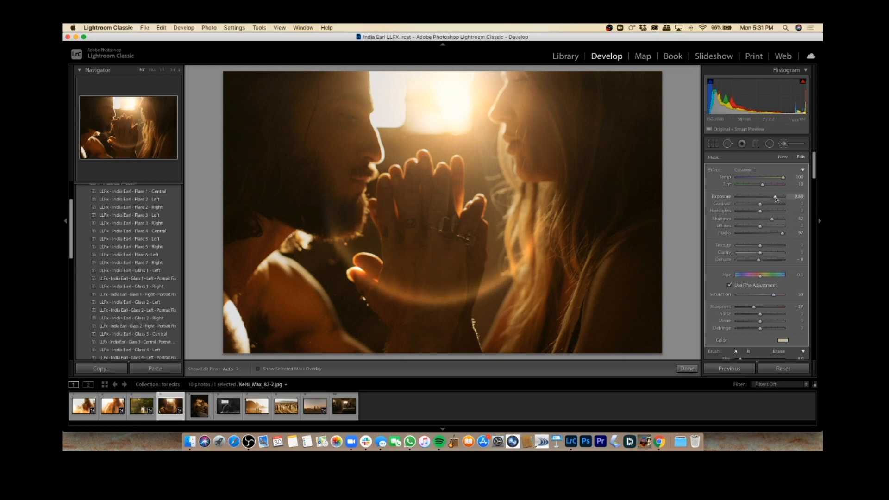
Select the flare mask over the bright window, set its exposure to 2.31, and finish brush editing.
left_click(451, 100)
left_click_drag(771, 197, 772, 198)
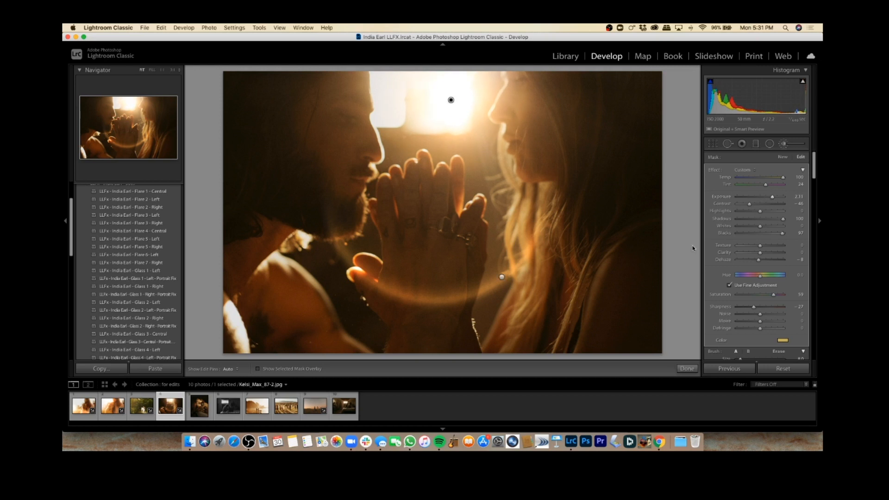
key("k")
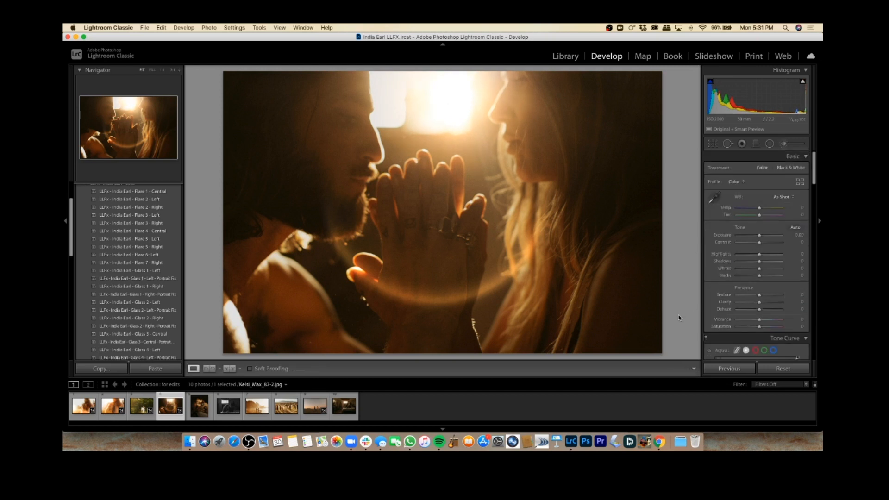
Compare the touching-hands photo before and after the flare effect.
key("backslash")
key("backslash")
key("backslash")
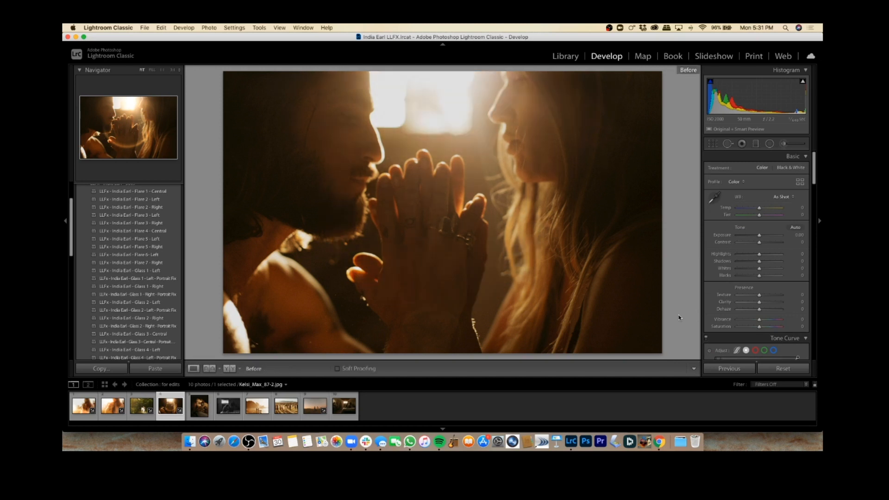
key("backslash")
key("backslash")
key("backslash")
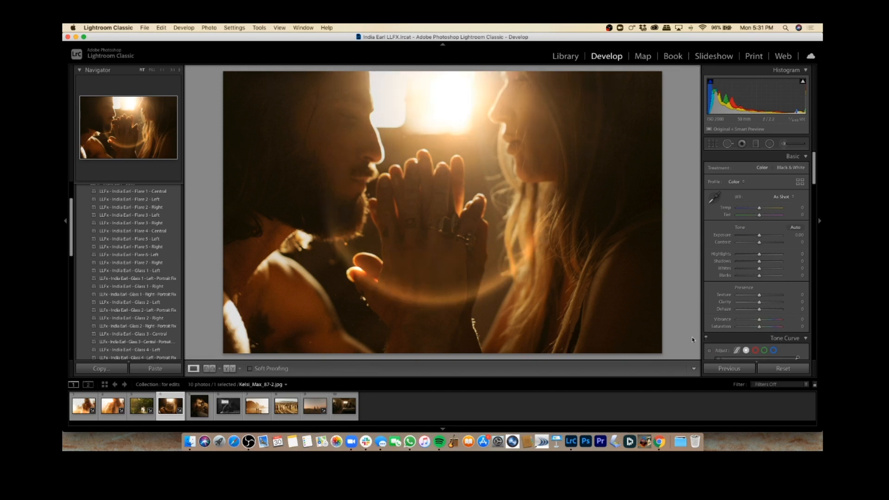
Preview the Glass presets on the fifth photo, the embracing couple, and apply Glass 4 - Right.
key("Right")
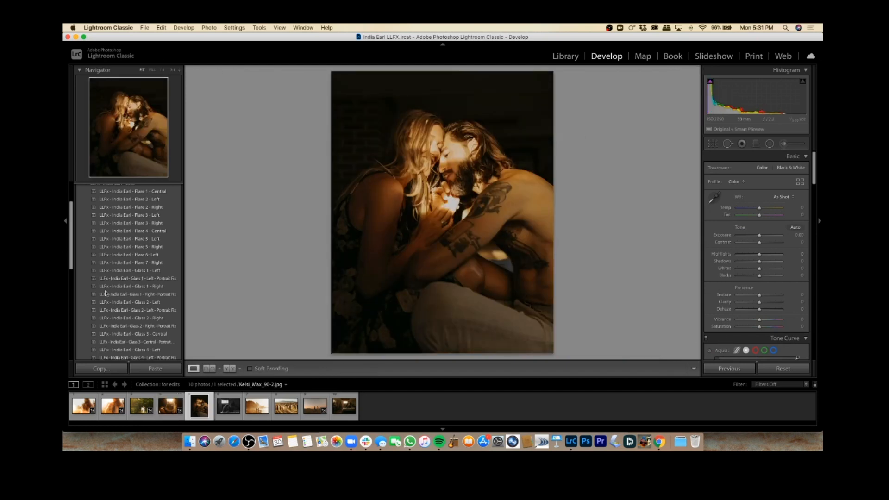
scroll(72, 272, "down", 1)
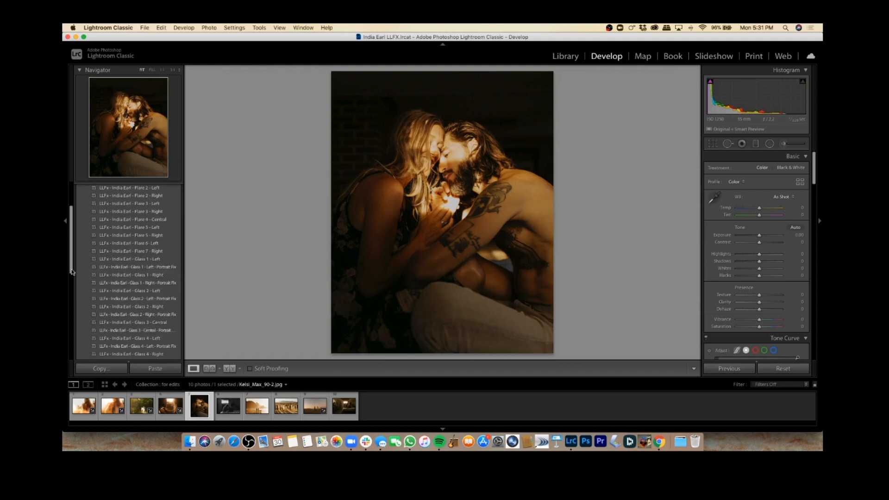
scroll(72, 272, "down", 5)
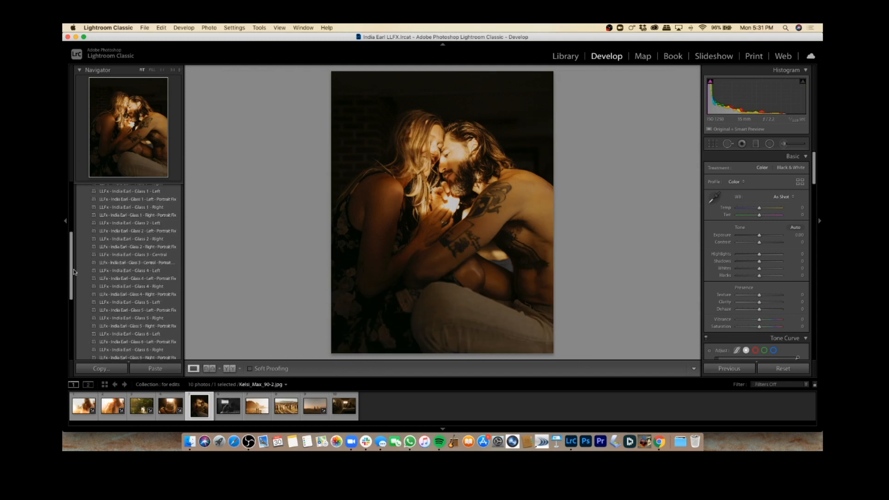
left_click(113, 269)
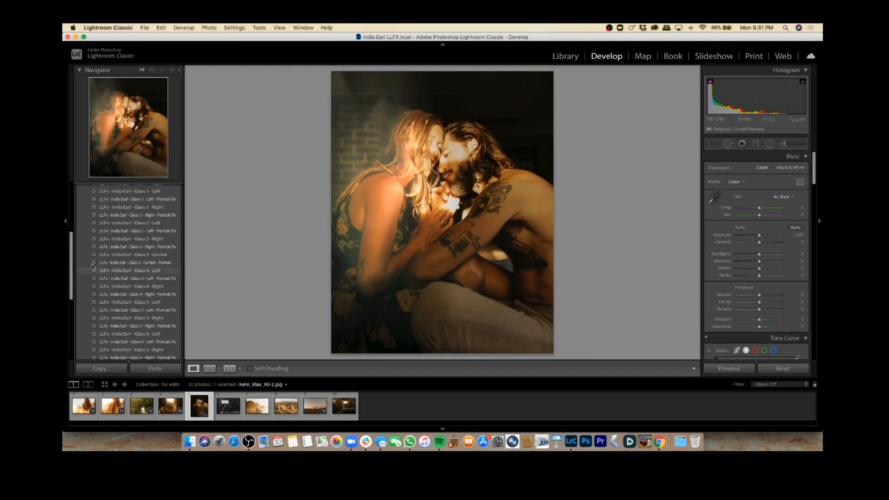
left_click(123, 255)
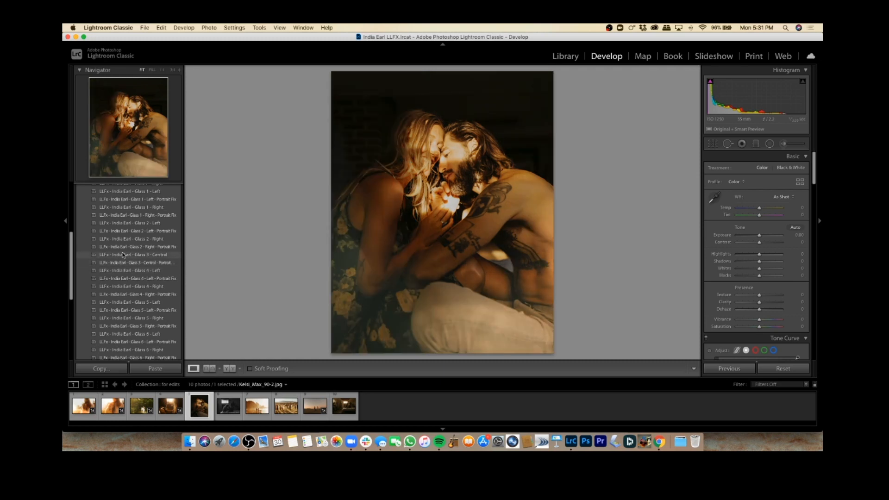
left_click(129, 239)
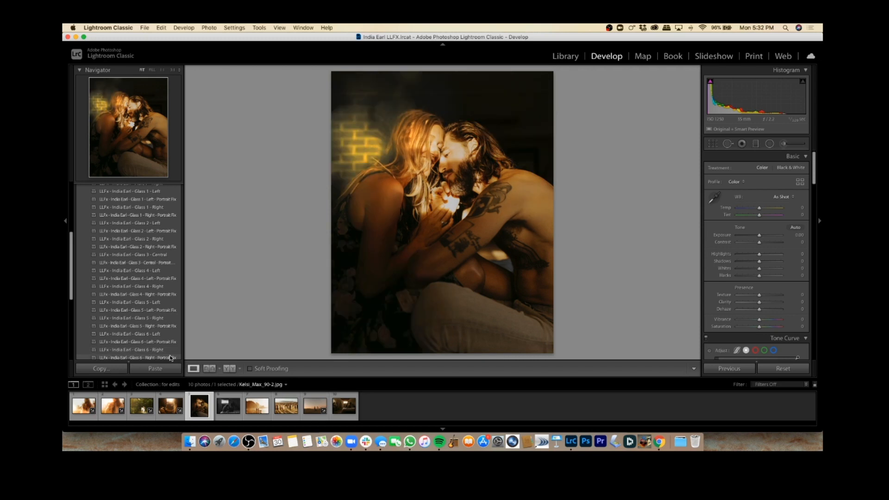
scroll(171, 358, "down", 1)
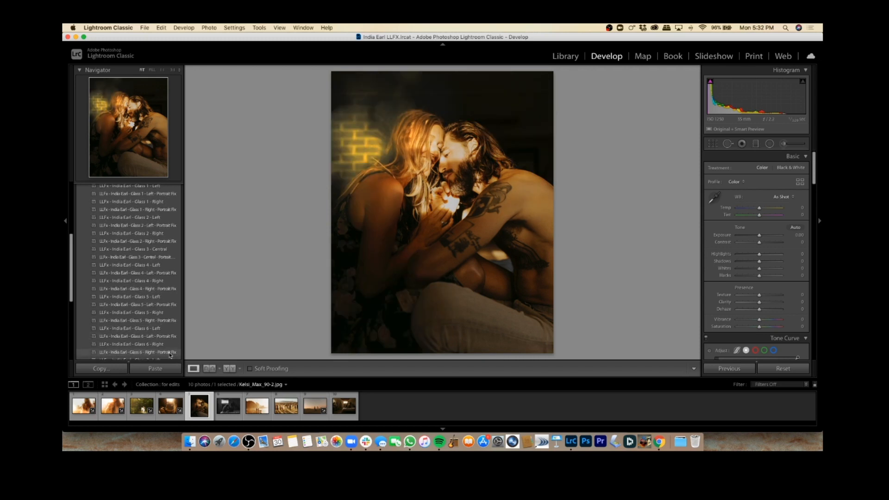
scroll(169, 354, "down", 1)
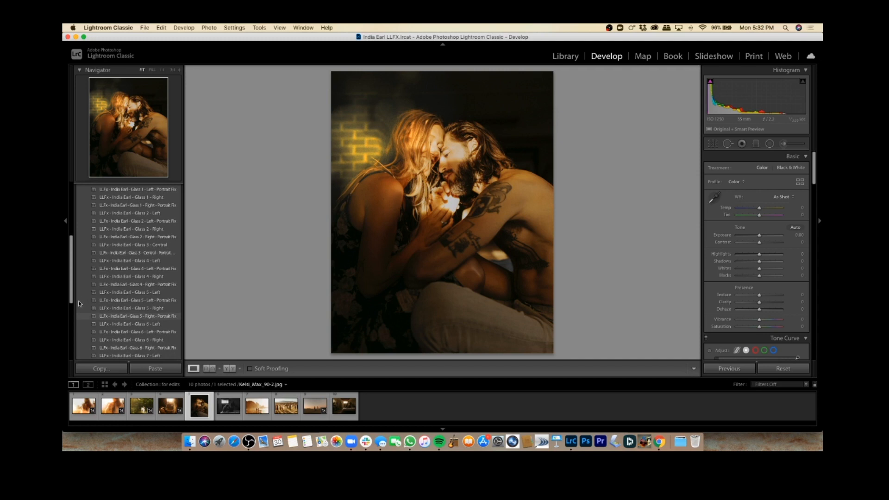
left_click_drag(70, 278, 71, 308)
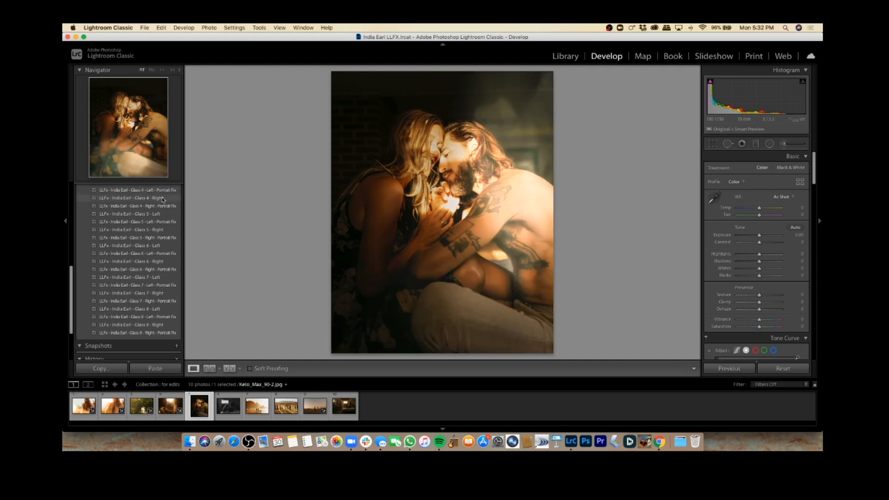
left_click(162, 198)
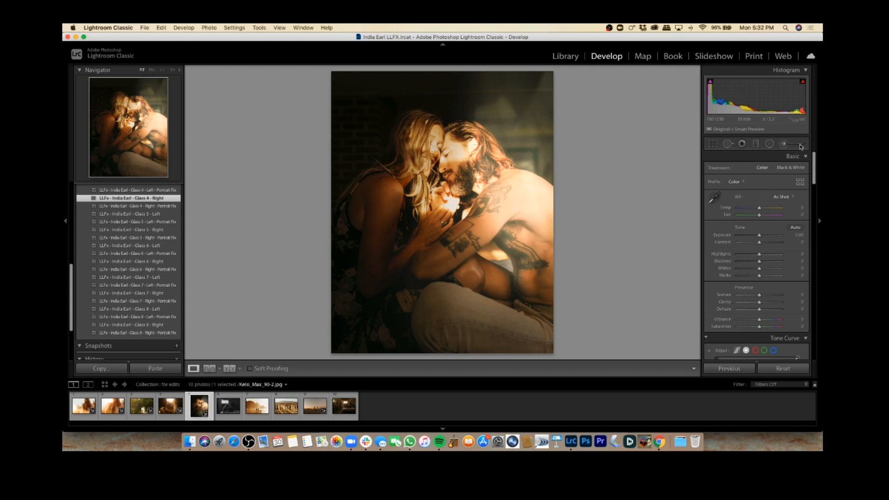
Reduce the exposure of the glass effect's brush mask and move it up off the man's shoulder into the dark background.
left_click(784, 143)
left_click(527, 170)
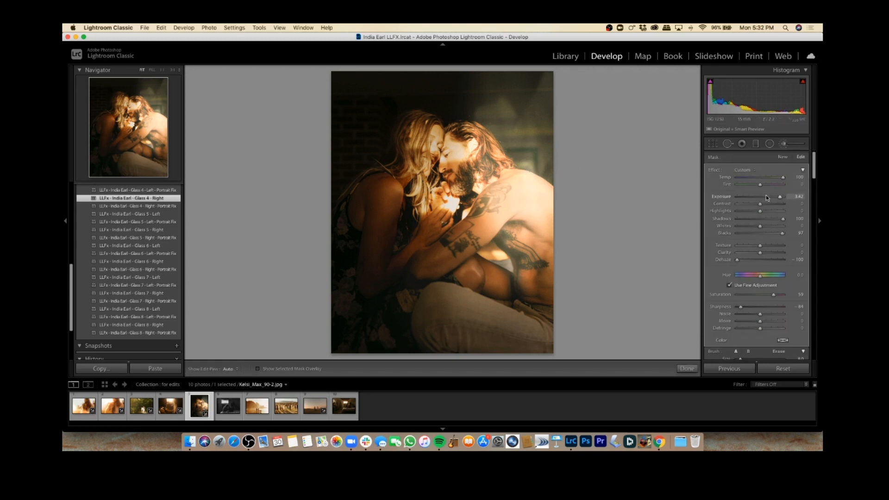
left_click_drag(766, 196, 769, 199)
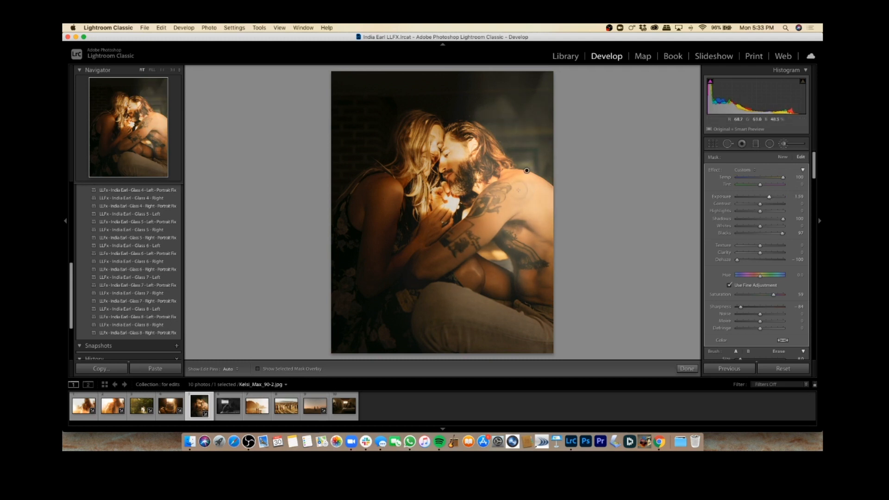
mouse_move(527, 171)
left_mouse_down()
mouse_move(519, 165)
mouse_move(537, 138)
left_mouse_up()
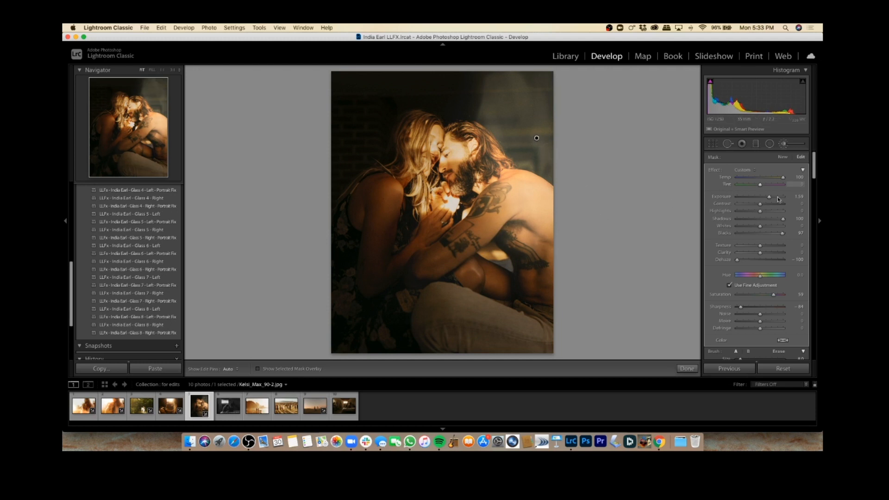
left_click_drag(769, 197, 769, 197)
key("k")
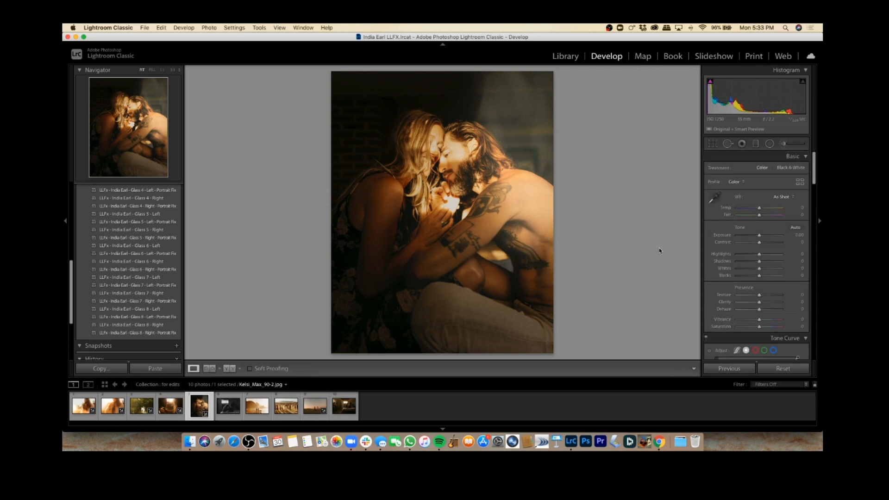
Compare the embracing couple photo before and after the glass effect.
key("backslash")
key("backslash")
key("backslash")
Apply the Glass 6 - Left preset to the sixth photo, the black-and-white bedroom scene, and select its window brush mask.
key("Right")
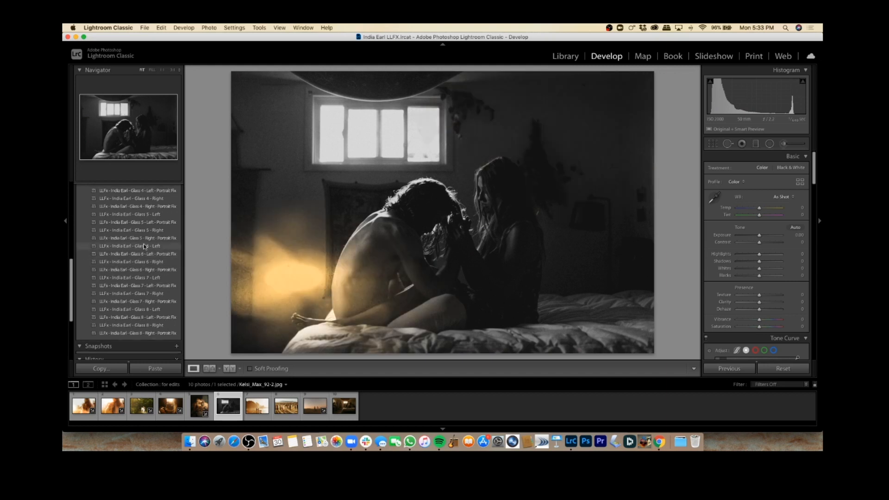
left_click(144, 245)
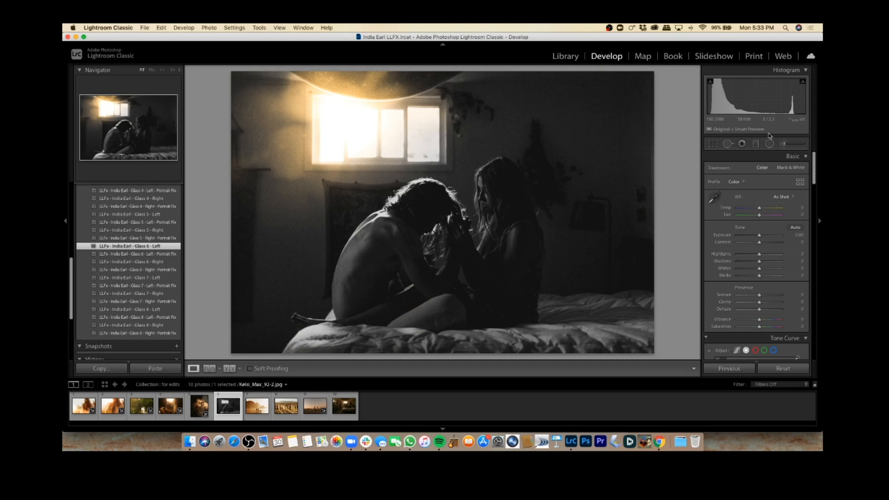
key("k")
left_click(344, 113)
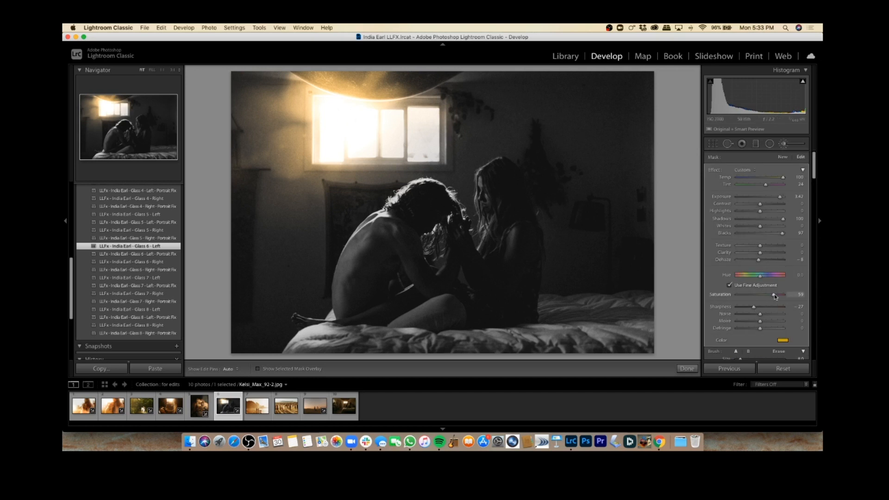
Neutralize the window mask's colour: set saturation to -100, the colour overlay's saturation to 0, and reset temperature and tint to 0.
left_click_drag(774, 295, 712, 297)
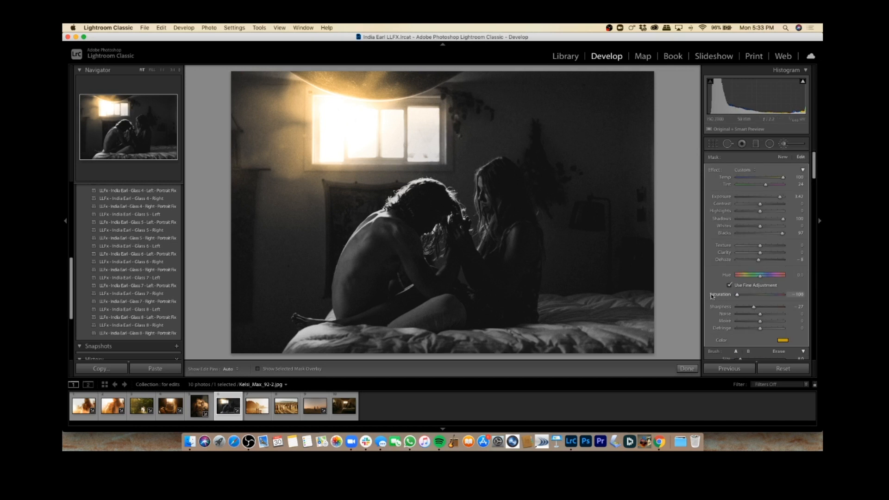
left_click(783, 340)
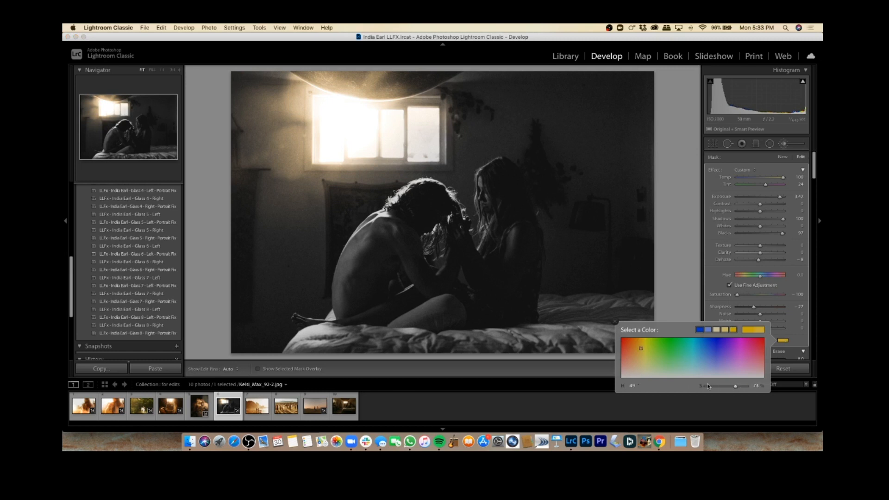
left_click_drag(708, 386, 706, 386)
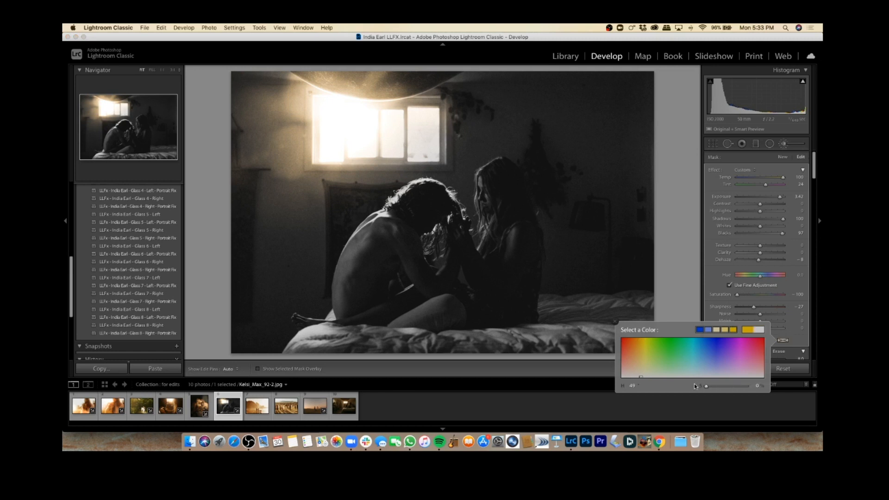
left_click(613, 322)
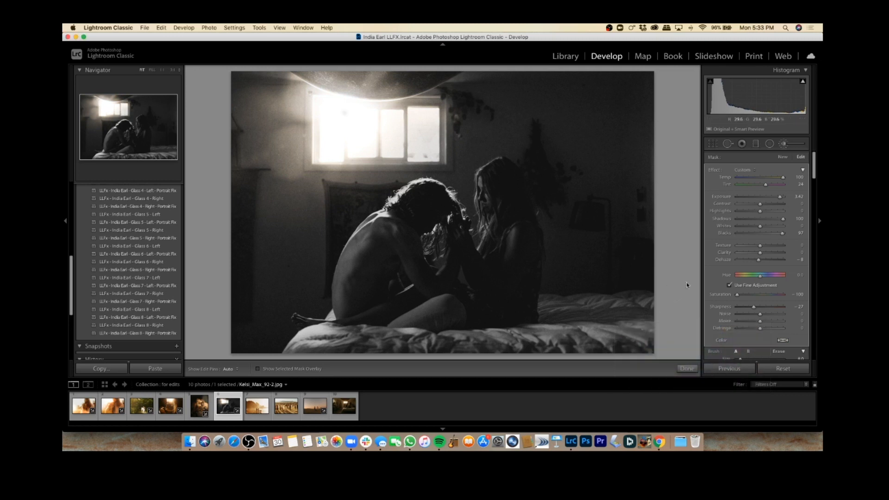
double_click(783, 178)
double_click(765, 184)
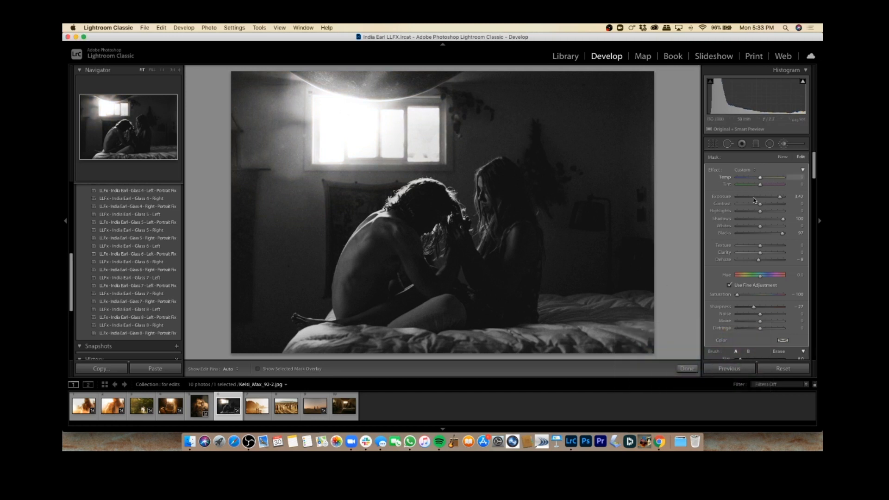
Move the window mask down toward the middle of the window and set its exposure to about 3.
left_click(783, 198)
left_click_drag(784, 197, 782, 197)
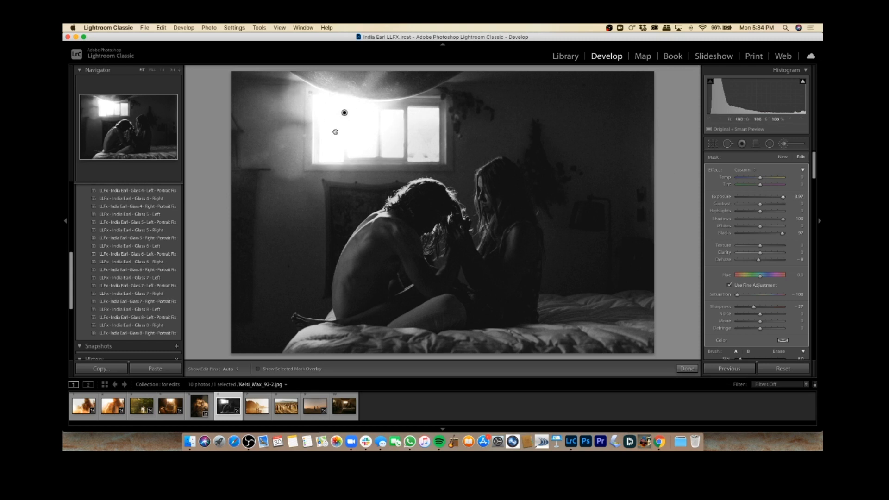
mouse_move(344, 113)
left_mouse_down()
mouse_move(328, 134)
mouse_move(346, 132)
left_mouse_up()
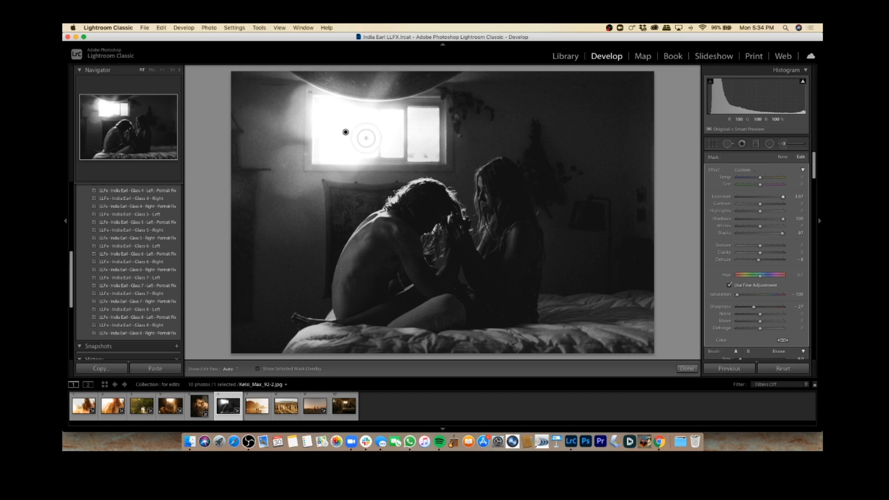
left_click_drag(783, 197, 777, 199)
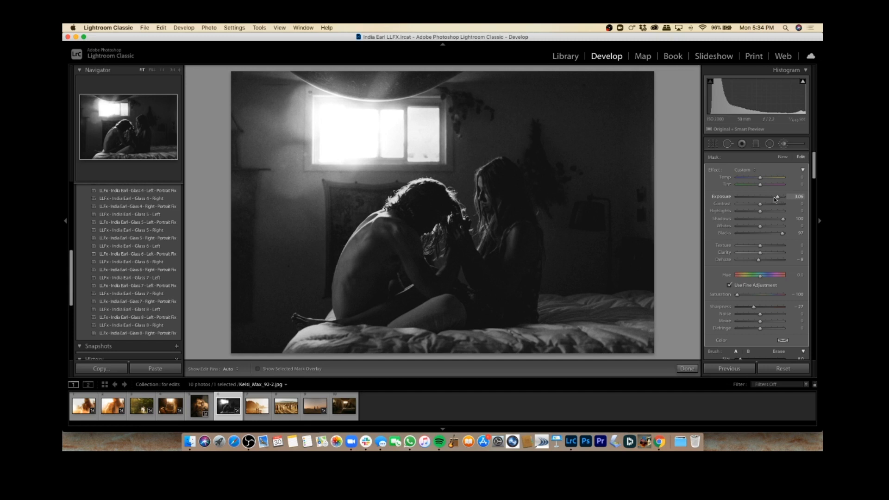
key("k")
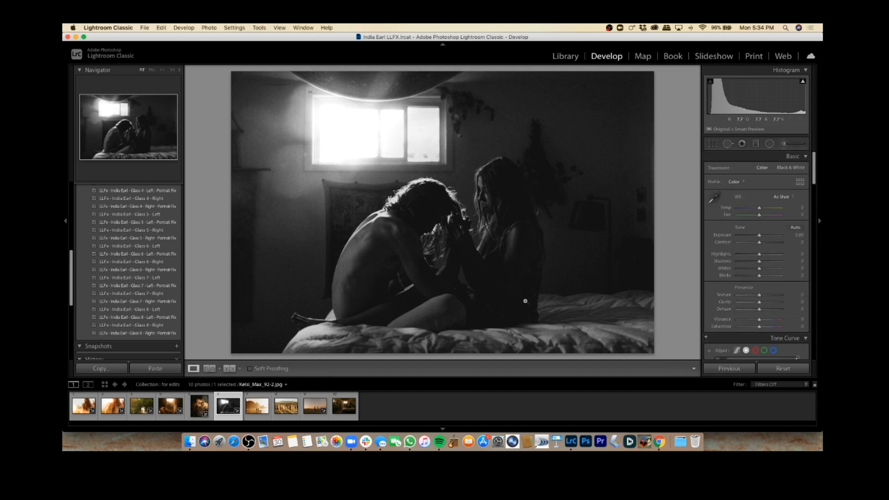
Compare the black-and-white photo before and after the glass effect and move on to the seventh photo, the beach walk.
key("backslash")
key("backslash")
key("backslash")
key("backslash")
key("Right")
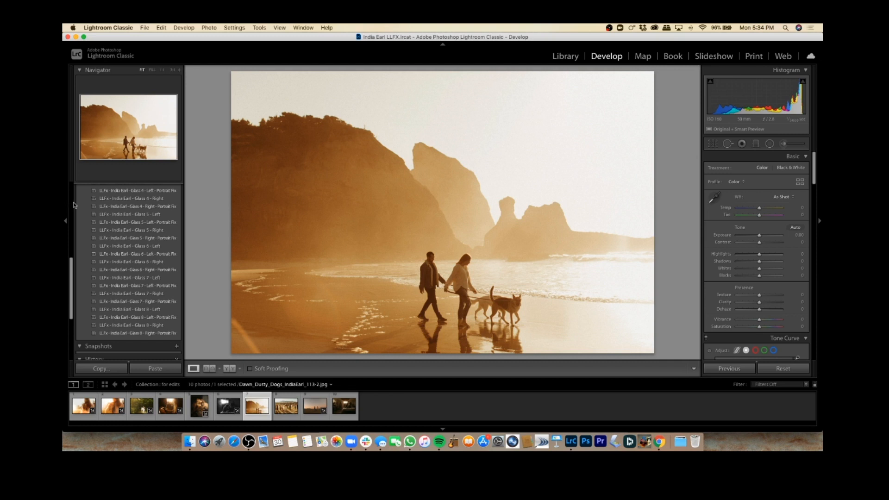
Apply the LLFx Flare 2 - Left preset to the seventh photo, the beach walk.
scroll(72, 205, "up", 10)
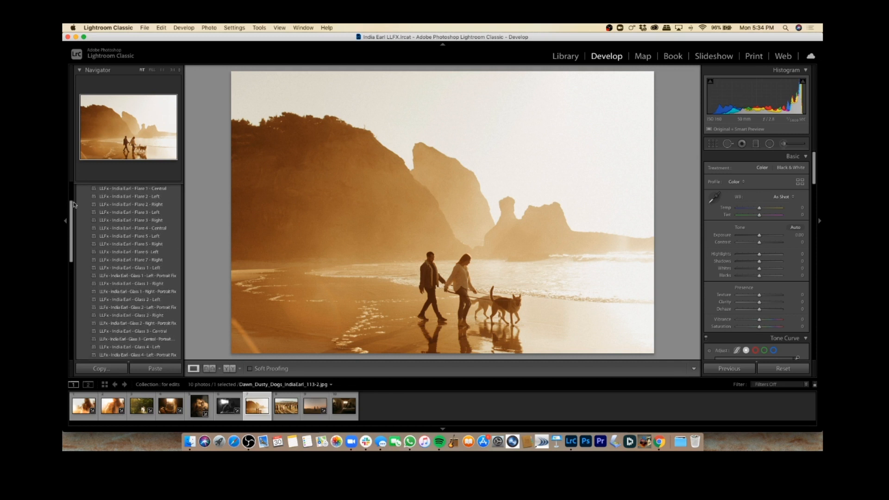
left_click_drag(73, 203, 72, 202)
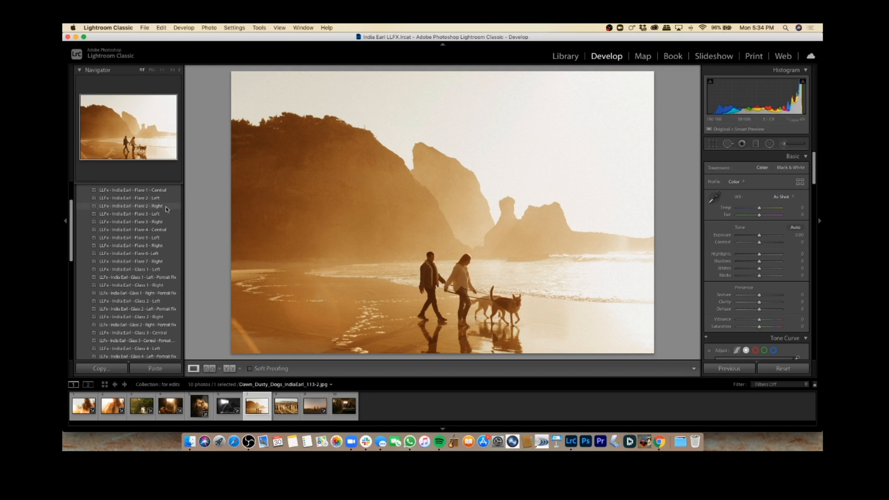
mouse_move(166, 206)
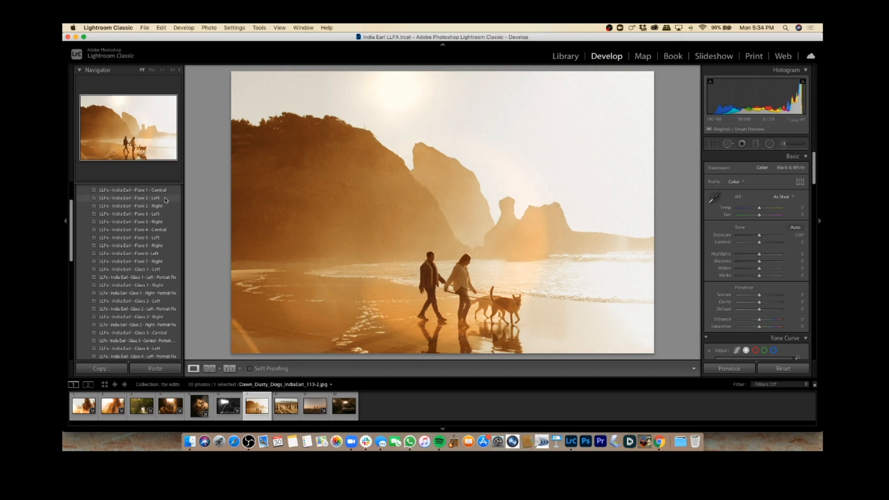
left_click(166, 197)
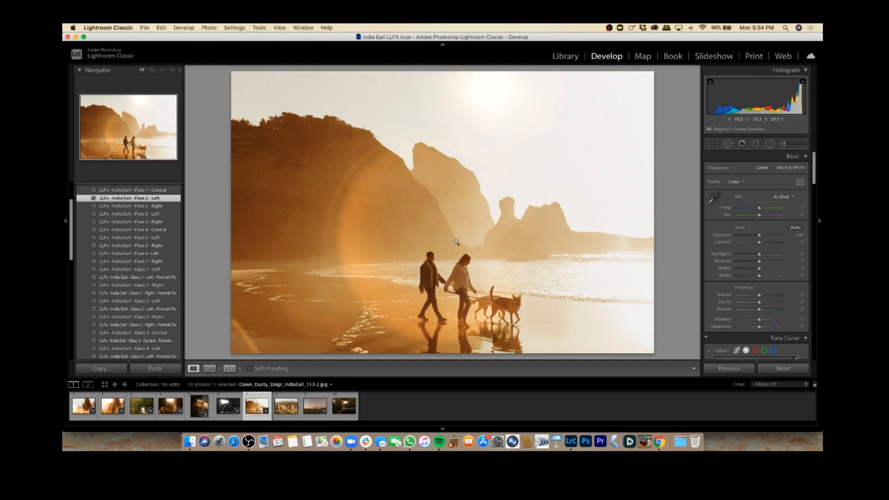
Move the beach photo's sun mask right and down in the sky, and shift the ring flare mask down and left beside the couple.
left_click(785, 145)
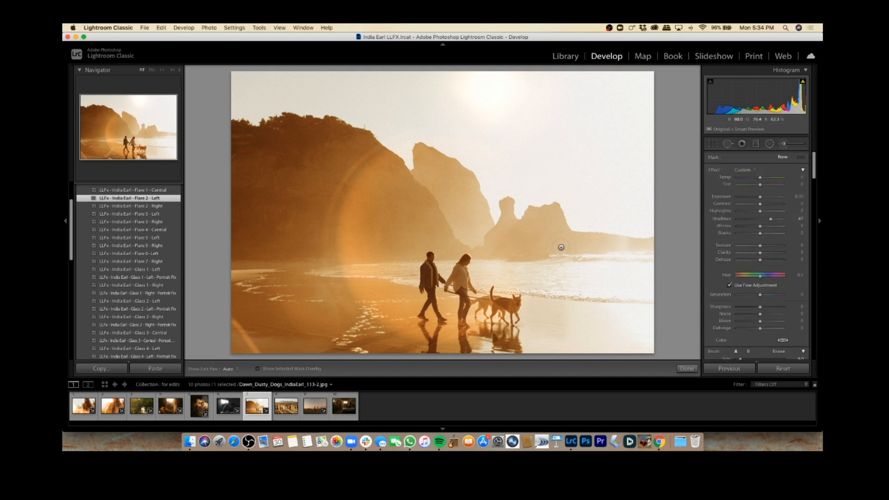
left_click(489, 89)
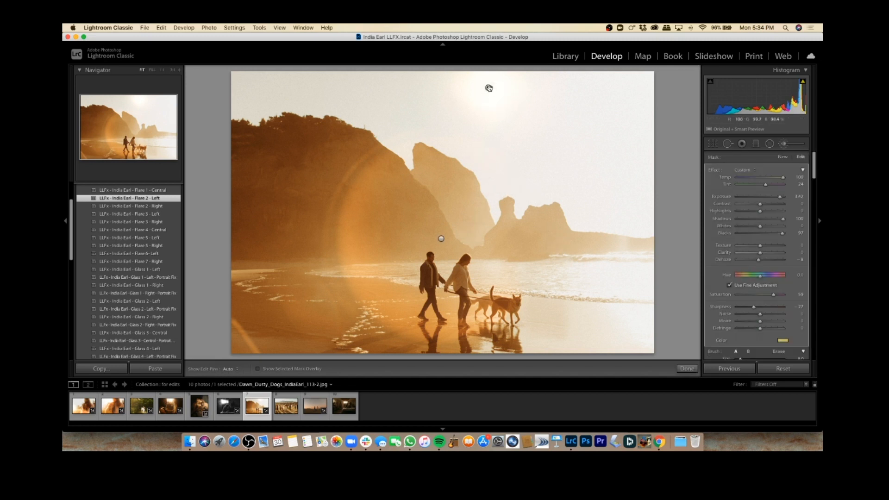
mouse_move(510, 110)
left_mouse_down()
mouse_move(522, 119)
mouse_move(531, 112)
left_mouse_up()
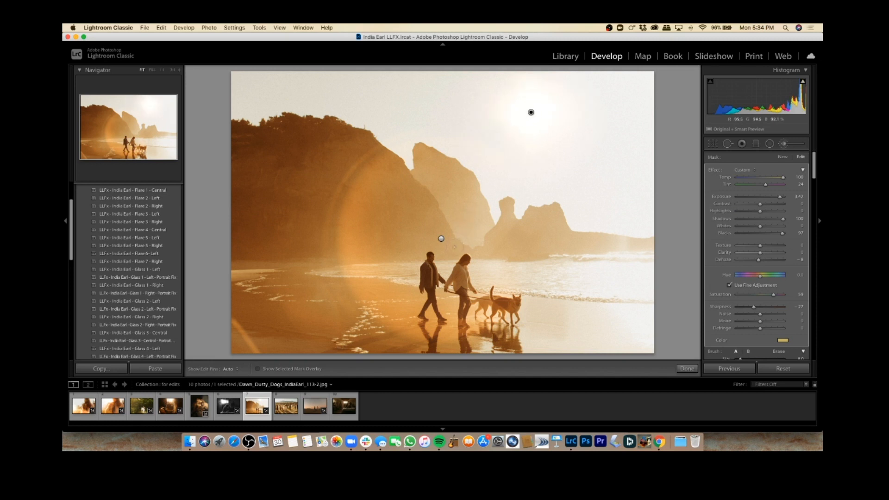
left_click(442, 238)
mouse_move(443, 238)
left_mouse_down()
mouse_move(437, 258)
mouse_move(415, 265)
left_mouse_up()
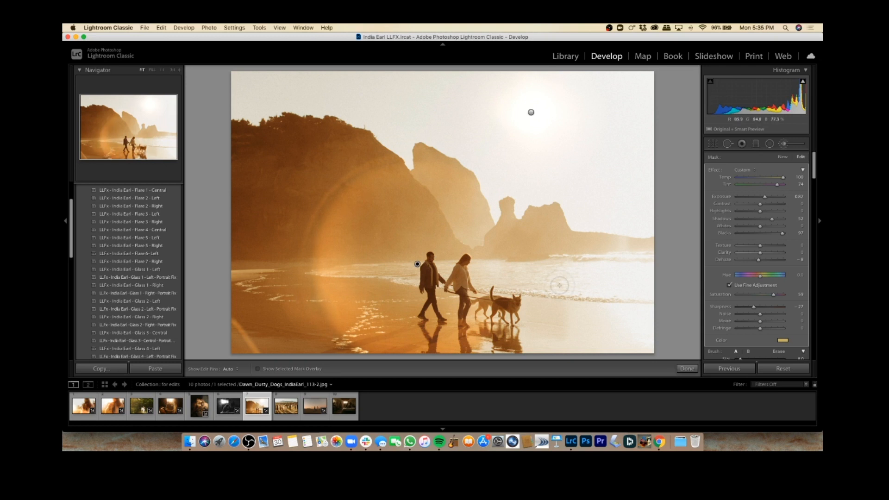
key("k")
Compare the beach walk photo before and after the flare effect.
key("backslash")
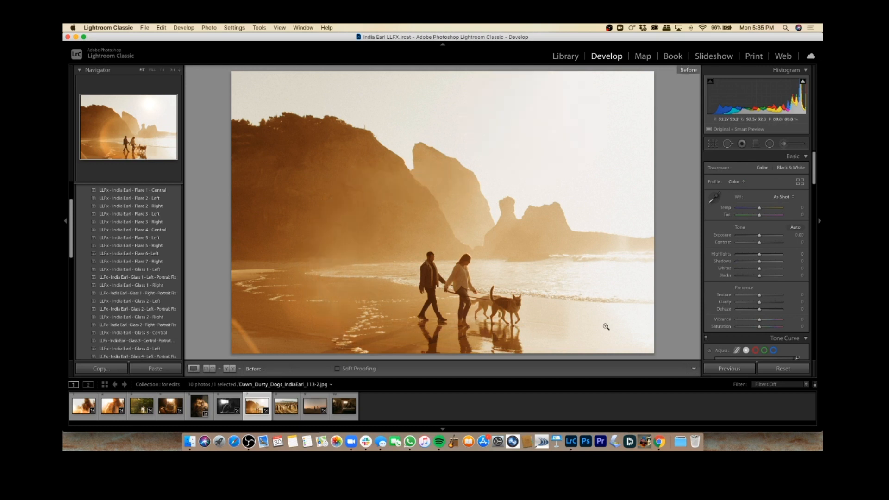
key("backslash")
key("backslash")
key("backslash")
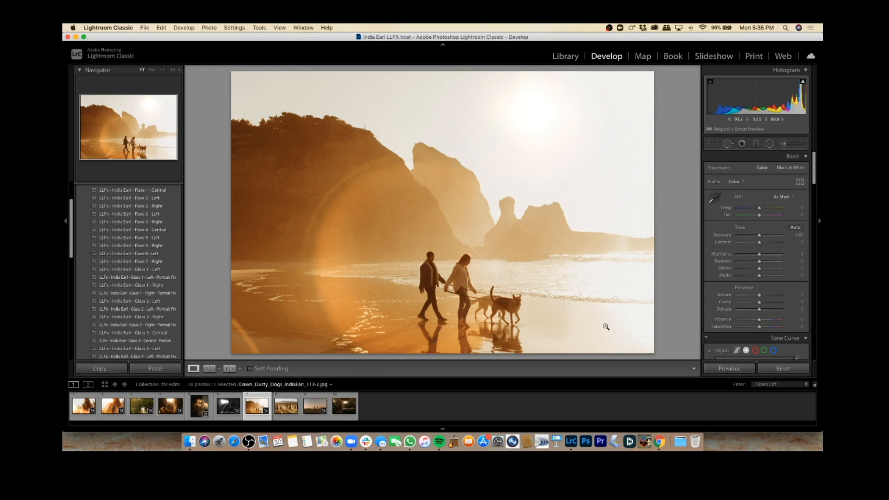
Go to the eighth photo, the wedding group in the field, and apply the Flare 6 - Left preset.
key("Right")
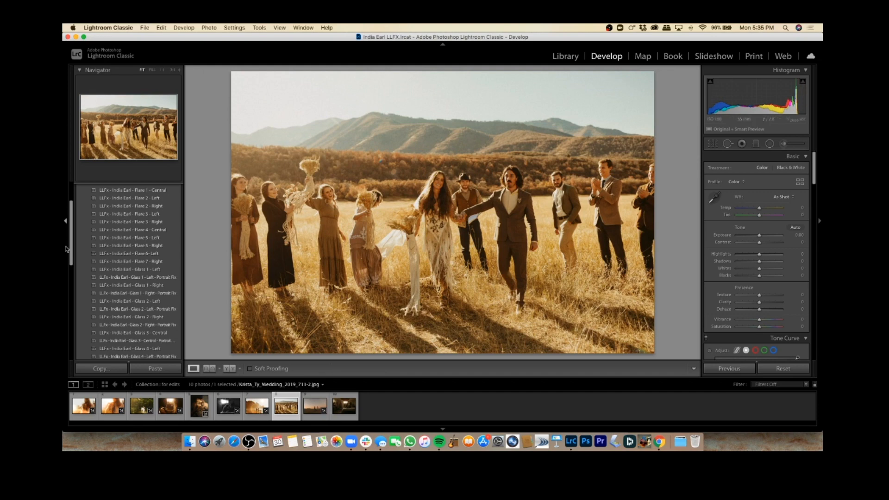
left_click_drag(70, 242, 70, 243)
left_click(131, 253)
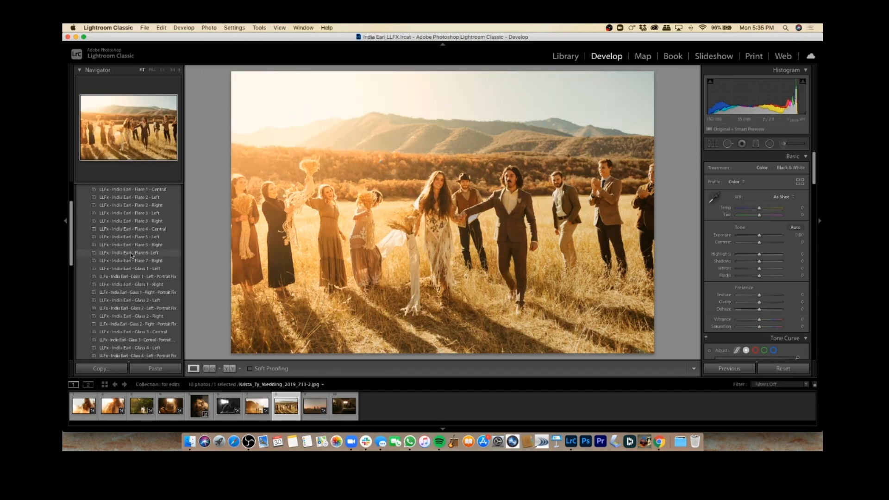
left_click(132, 254)
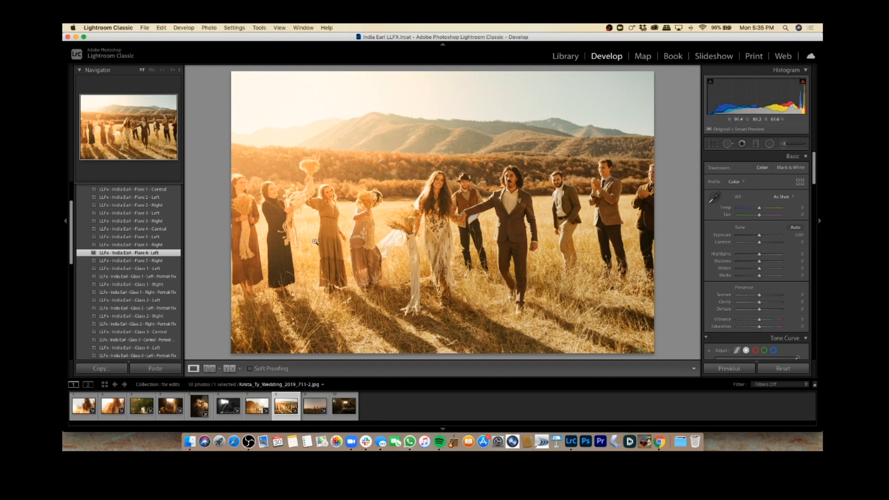
Erase the flare mask near the bride's feet from the groom's body and legs, and set its exposure to about 0.8.
key("k")
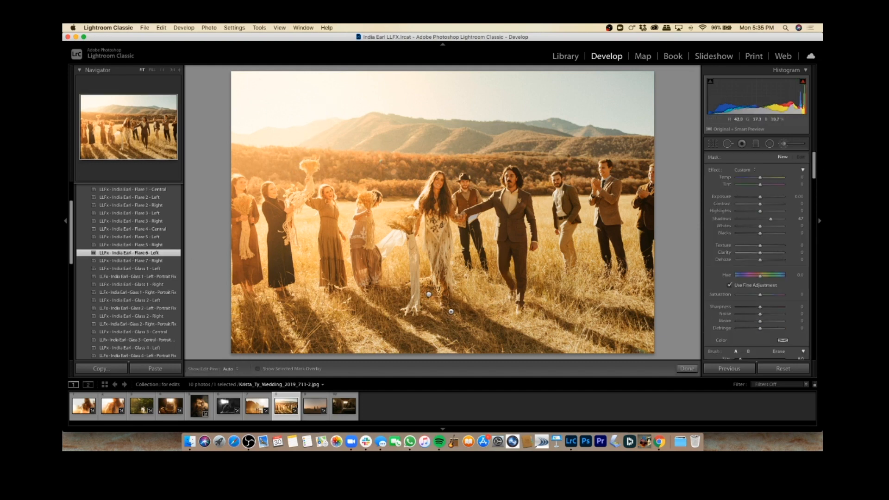
left_click(429, 296)
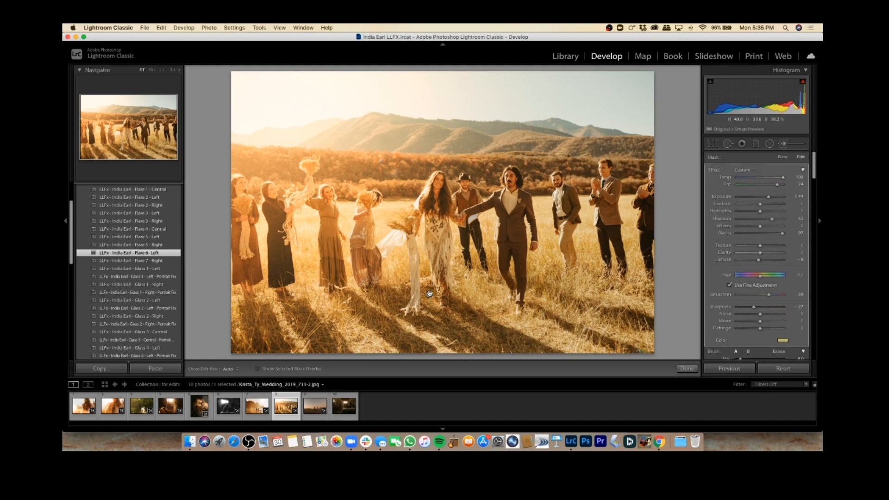
mouse_move(429, 294)
key("alt")
left_click_drag(532, 205, 463, 170)
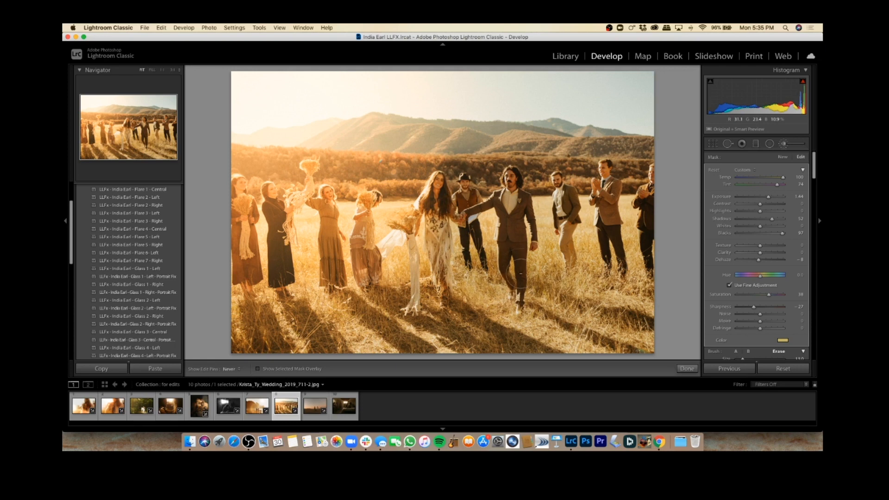
left_click_drag(513, 266, 511, 273)
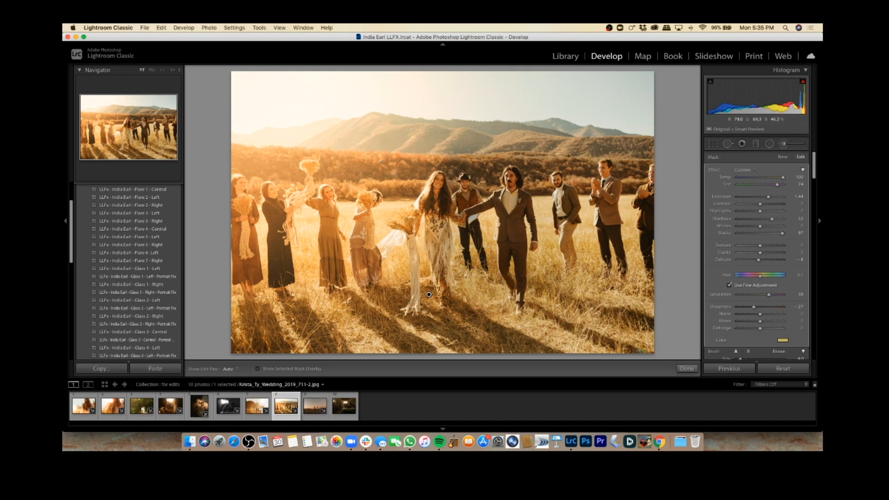
left_click_drag(769, 198, 764, 198)
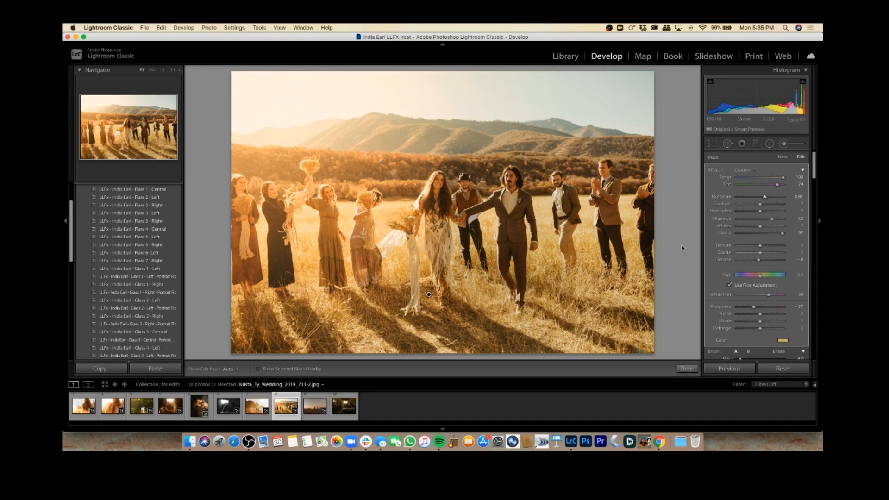
key("k")
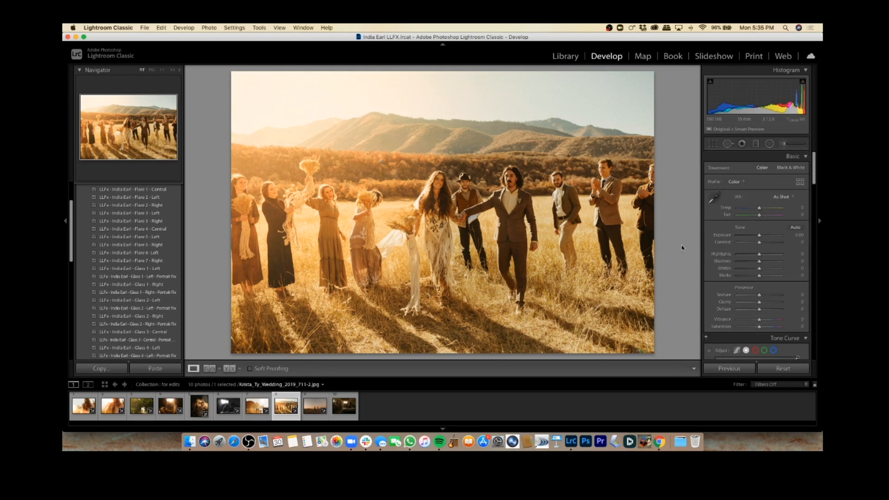
Compare the wedding group photo before and after the flare effect.
key("backslash")
key("backslash")
key("backslash")
key("backslash")
key("backslash")
key("backslash")
Go to the ninth photo, the couple with a dog at sunset, and apply the Flare 7 - Right preset.
key("Right")
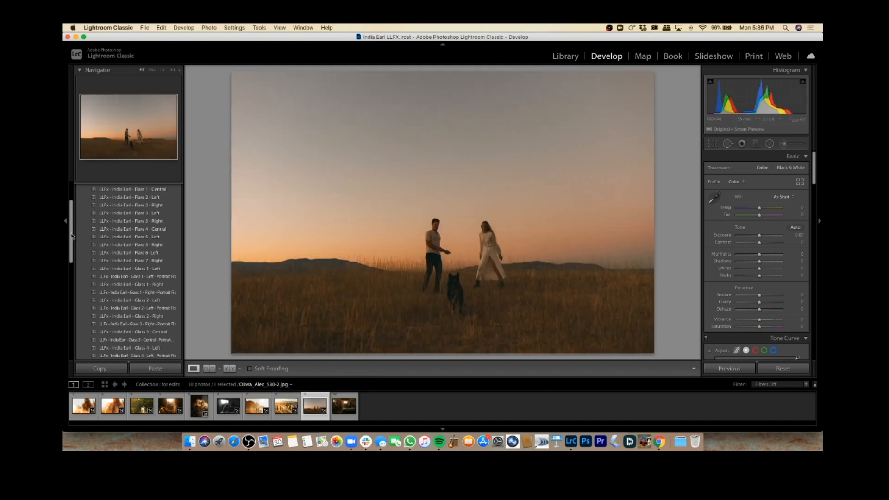
scroll(72, 236, "down", 1)
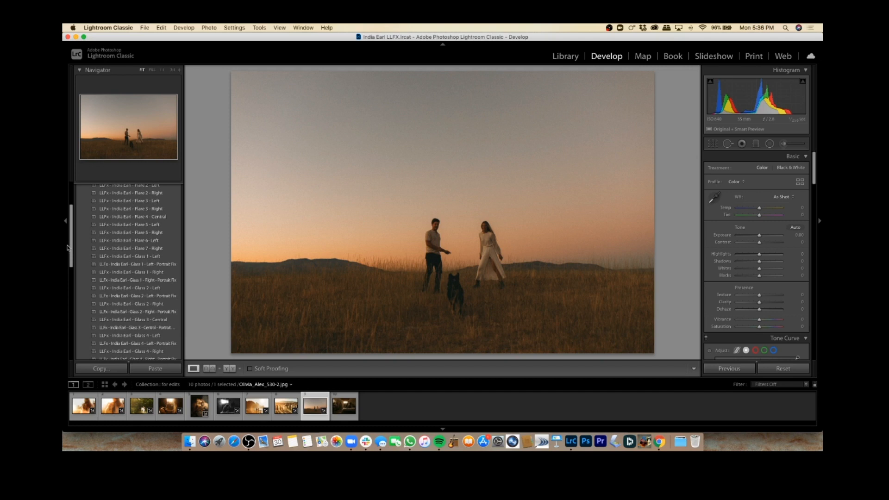
mouse_move(119, 249)
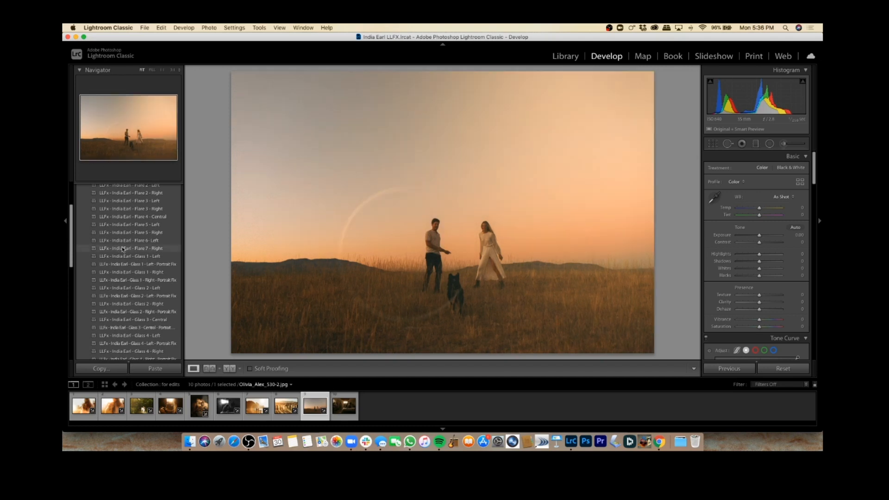
left_click(123, 248)
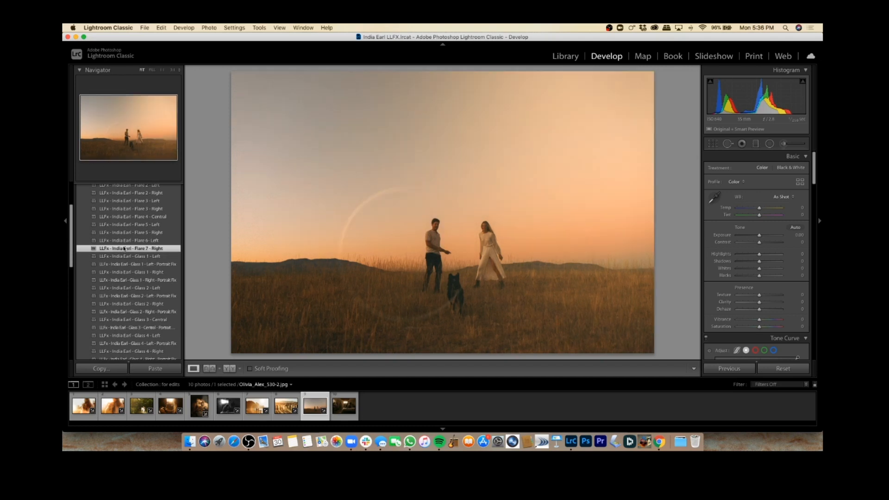
Move the ring flare mask down to just below the dog and set its exposure to about 1.8.
left_click(797, 142)
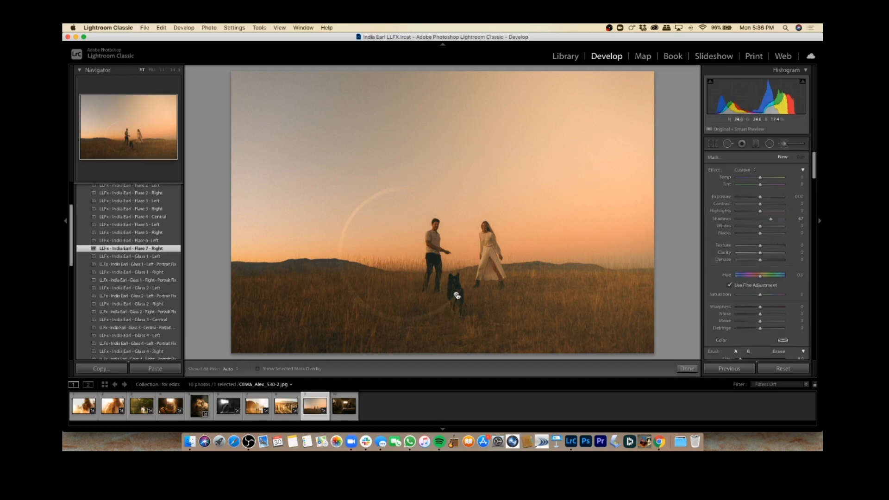
left_click_drag(456, 295, 461, 319)
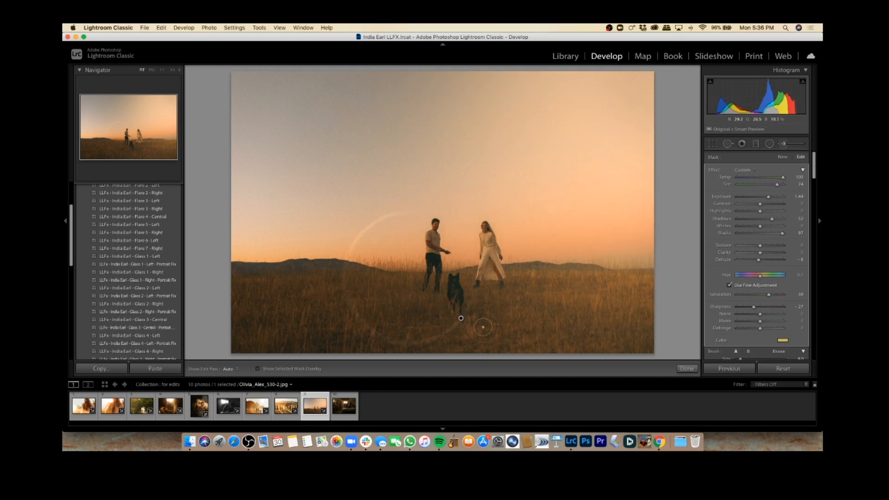
left_click_drag(771, 197, 771, 199)
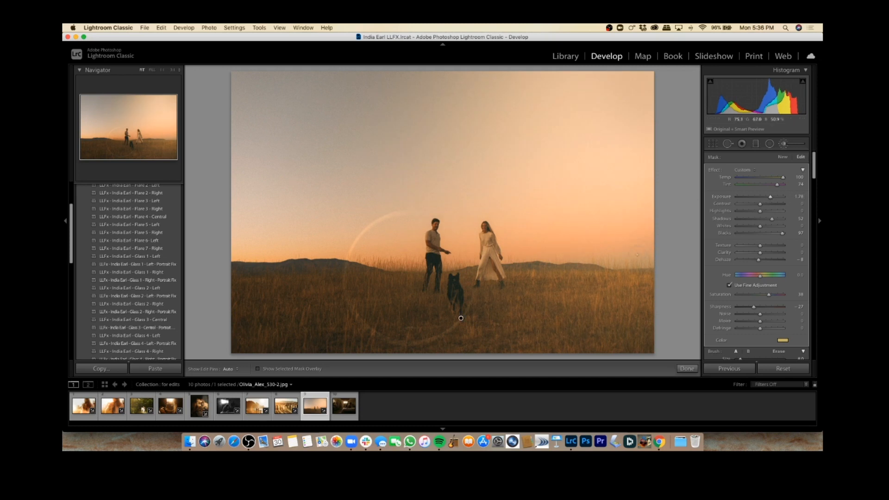
key("k")
Compare the sunset couple photo before and after the flare effect.
key("backslash")
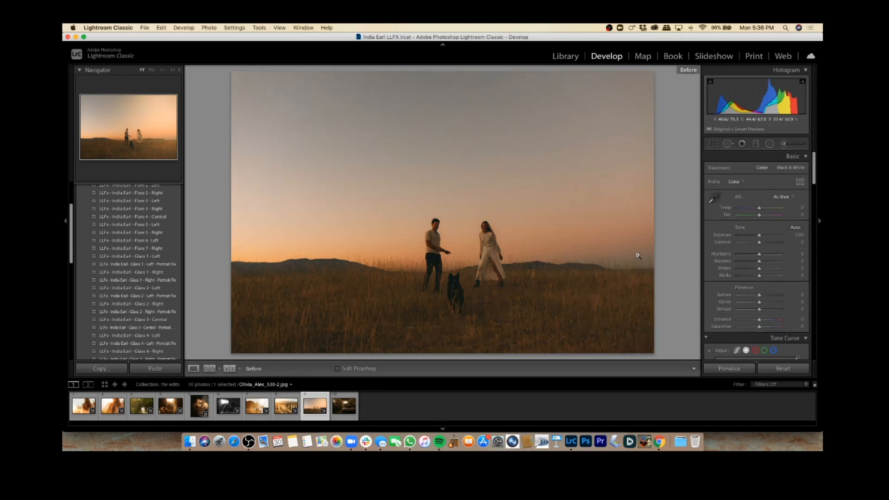
key("backslash")
key("backslash")
key("backslash")
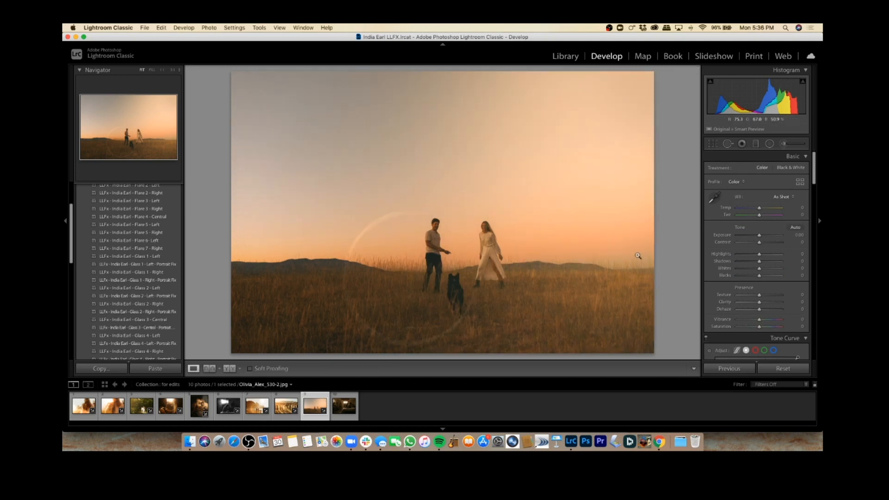
Go to the tenth photo, the couple on the bed, and apply the Flare 1 - Central preset.
key("Right")
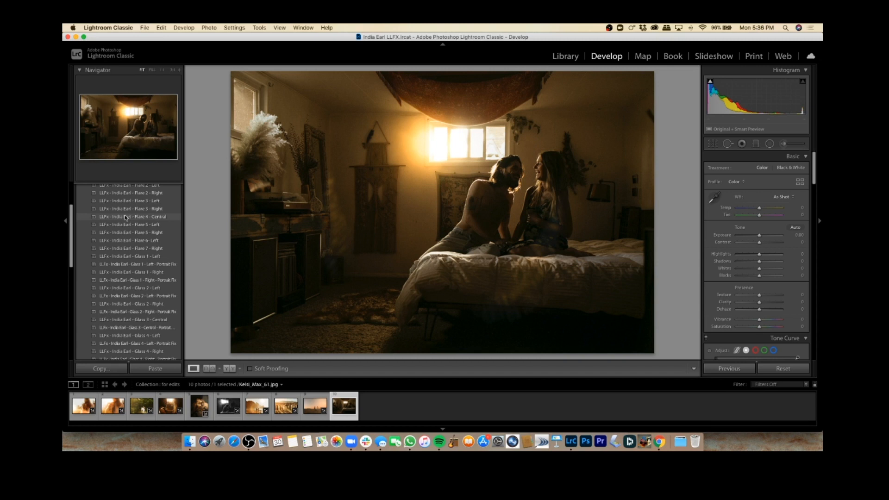
scroll(72, 216, "up", 1)
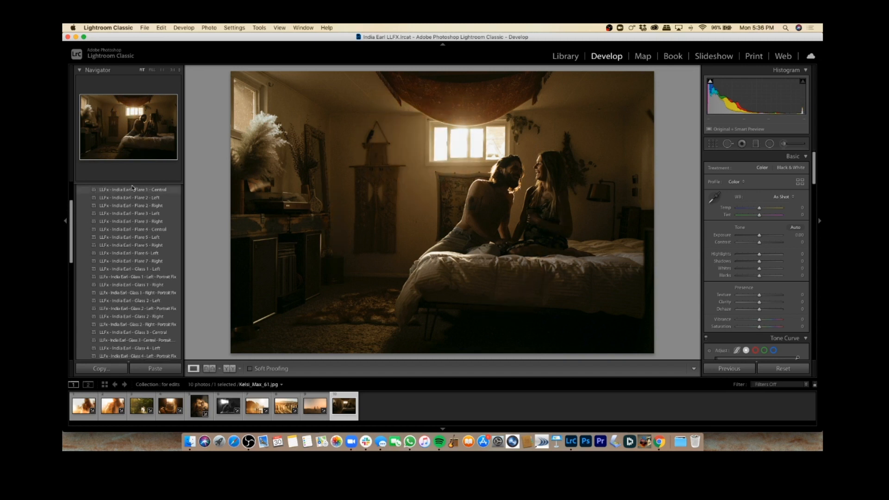
left_click(151, 190)
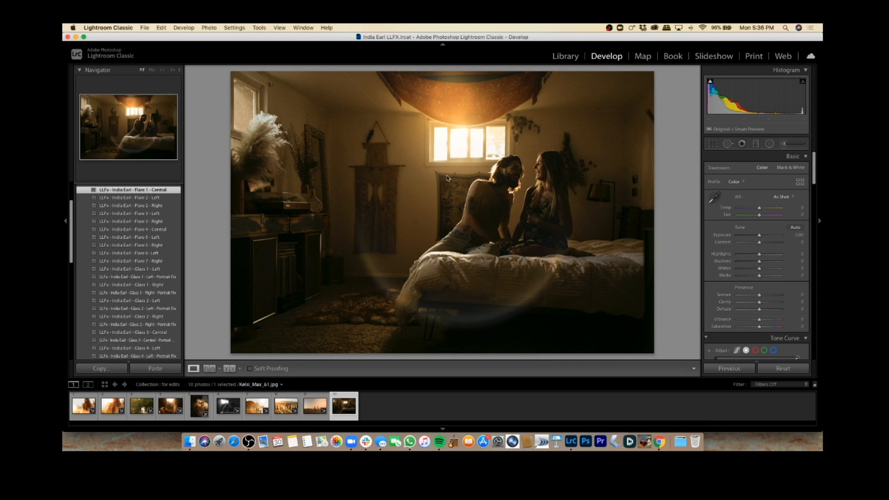
Move the glow mask down onto the bedroom window and shift the ring flare mask to the right across the bed.
left_click(785, 145)
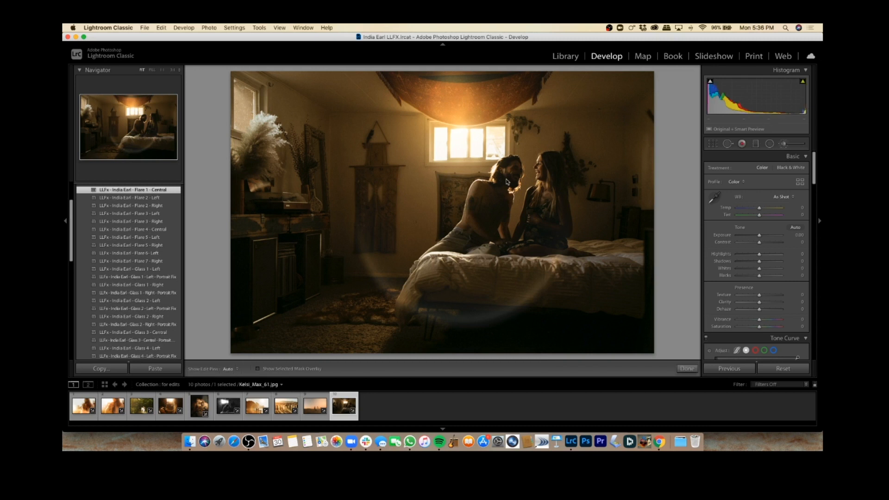
left_click(450, 99)
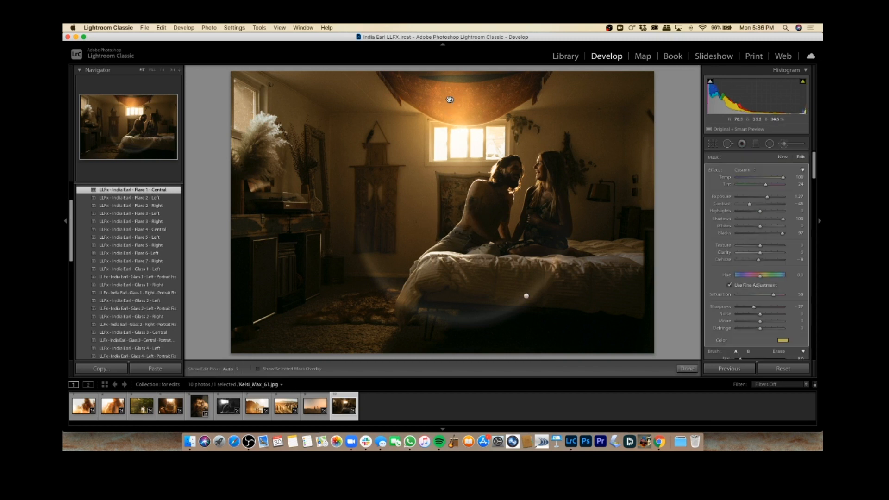
left_click_drag(454, 106, 468, 139)
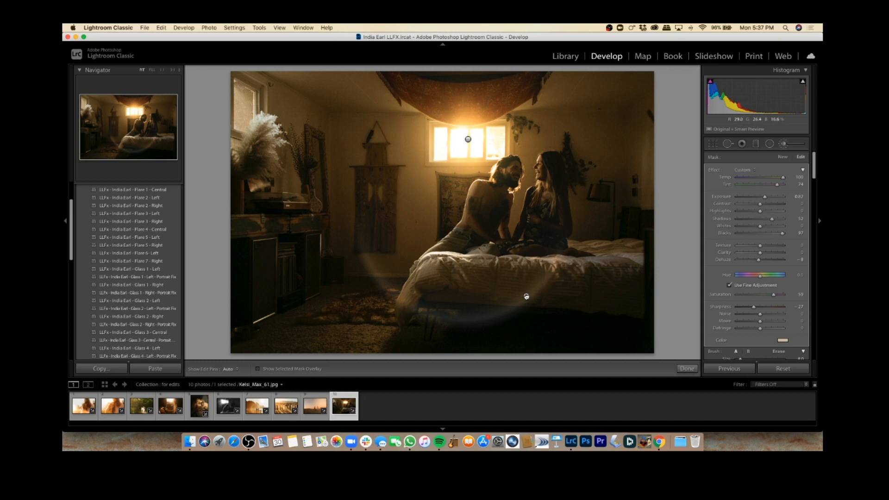
mouse_move(545, 293)
left_mouse_down()
mouse_move(556, 290)
mouse_move(547, 293)
left_mouse_up()
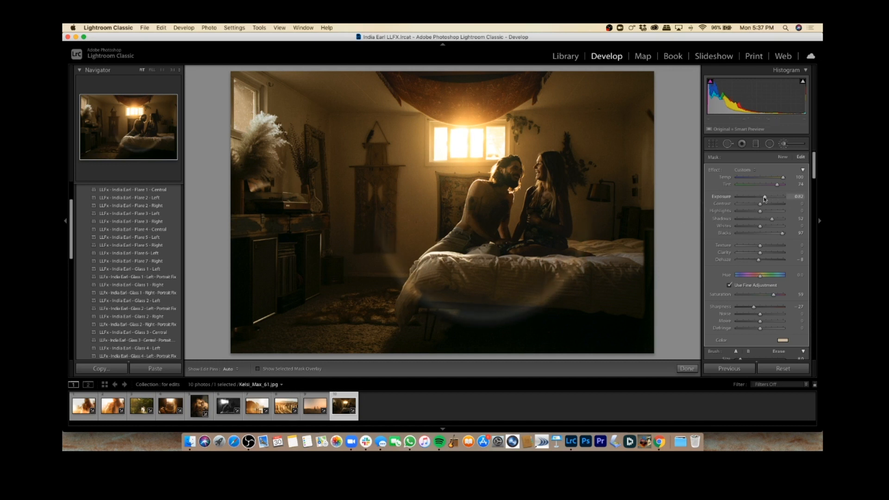
Raise the ring flare mask's exposure to 2.34 and change its tint colour to a more saturated golden yellow.
left_click_drag(764, 198, 771, 200)
left_click_drag(772, 198, 774, 198)
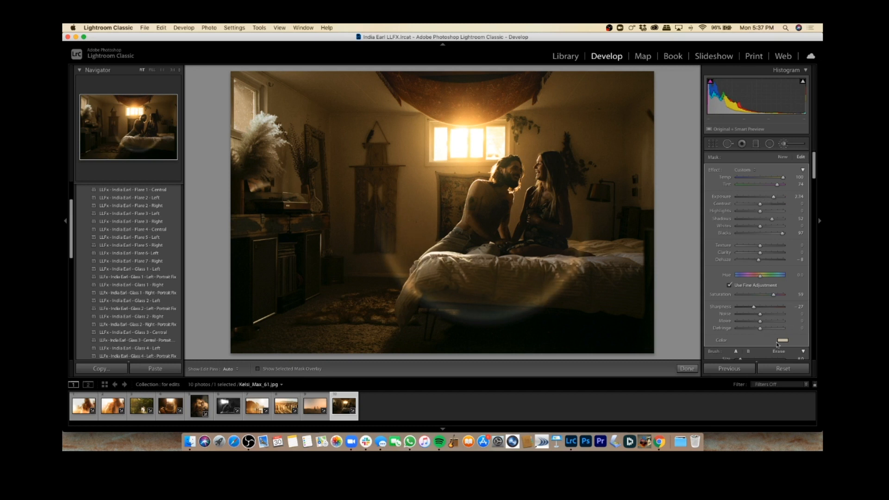
left_click(778, 343)
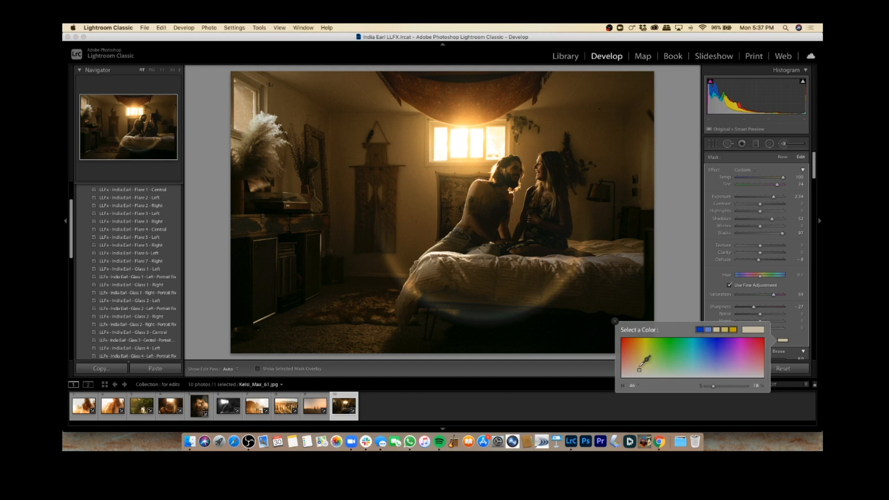
mouse_move(640, 369)
left_mouse_down()
mouse_move(641, 343)
mouse_move(639, 359)
left_mouse_up()
key("Return")
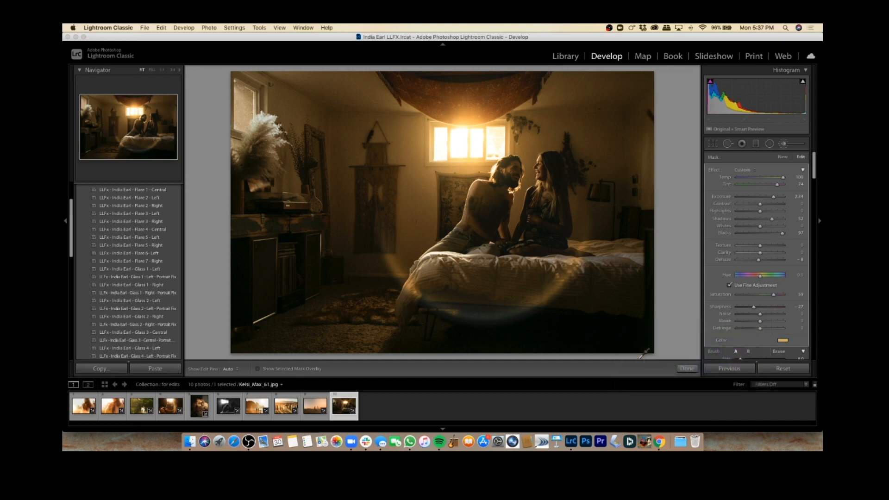
key("Return")
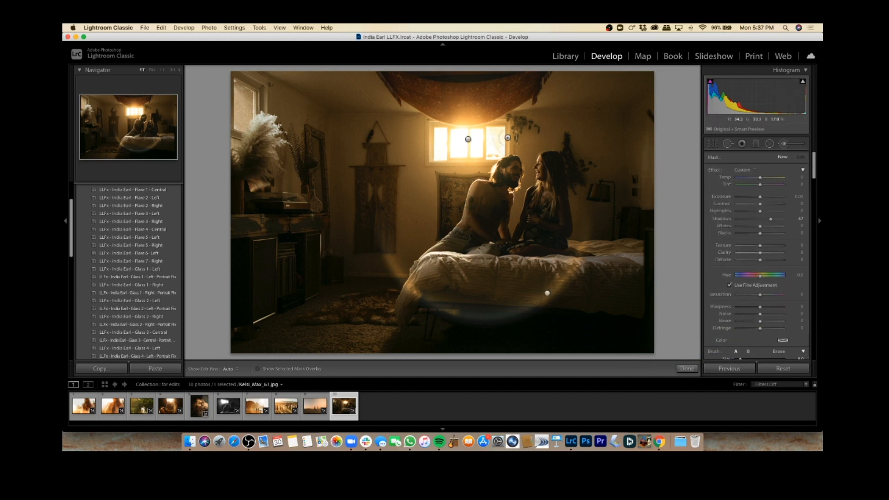
Shift the window glow mask's tint colour slightly towards orange and finish the brush editing.
left_click(468, 139)
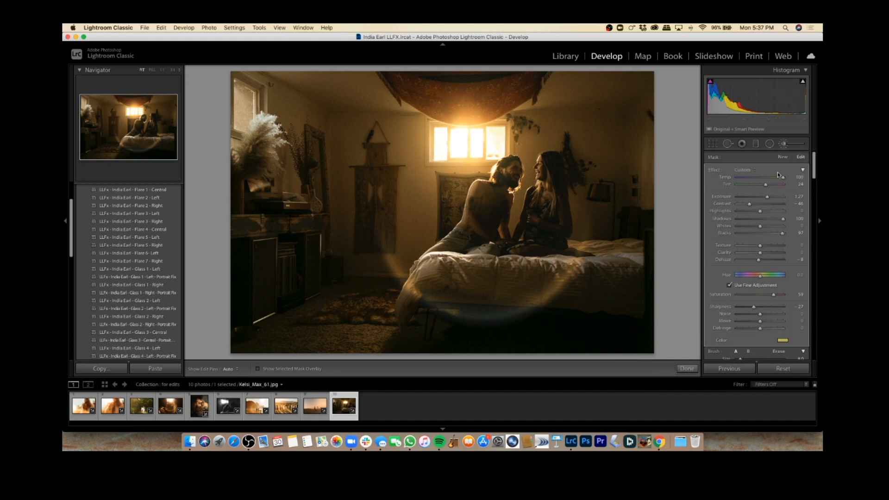
left_click(783, 340)
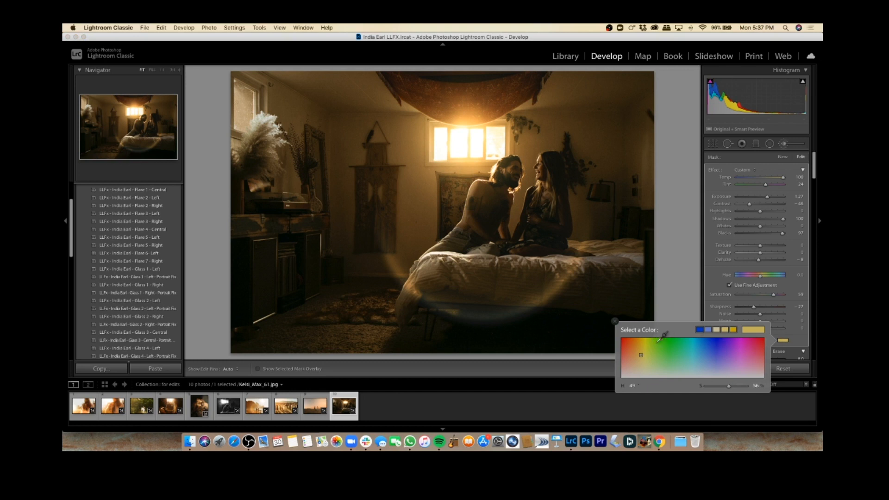
mouse_move(640, 355)
left_mouse_down()
mouse_move(644, 364)
mouse_move(638, 355)
left_mouse_up()
left_click(614, 321)
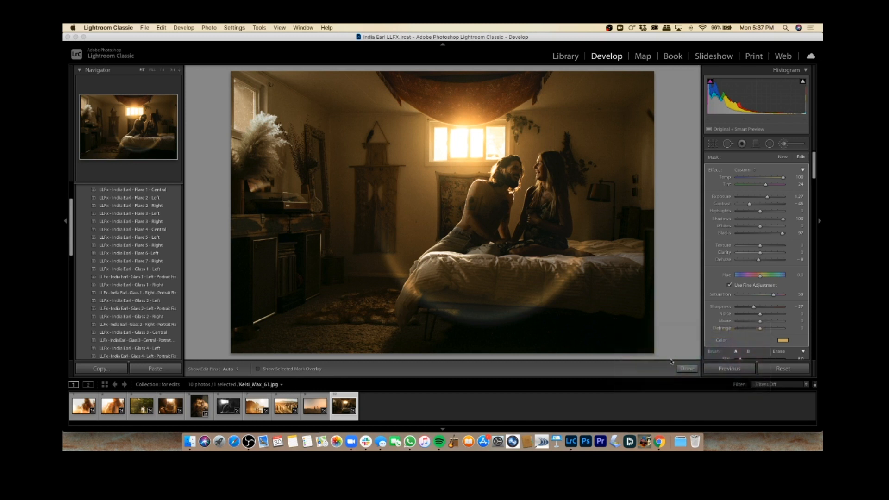
left_click(687, 369)
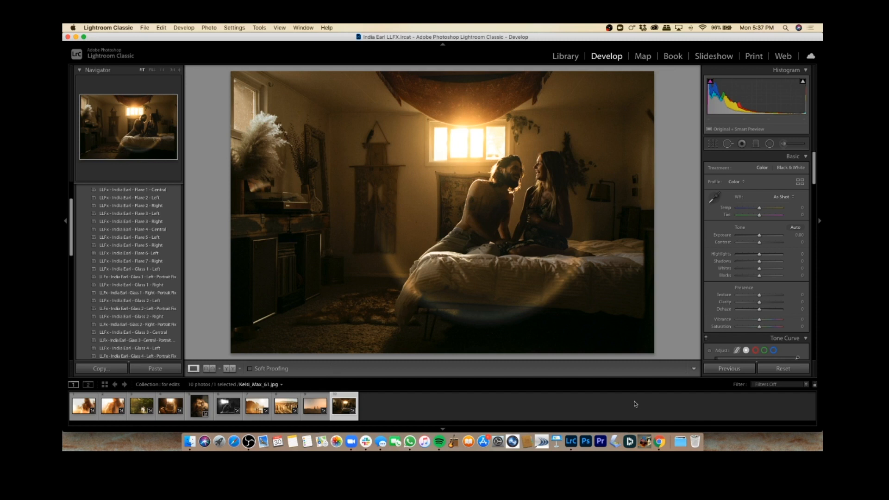
Compare the bedroom couple photo before and after the flare effect.
key("backslash")
key("backslash")
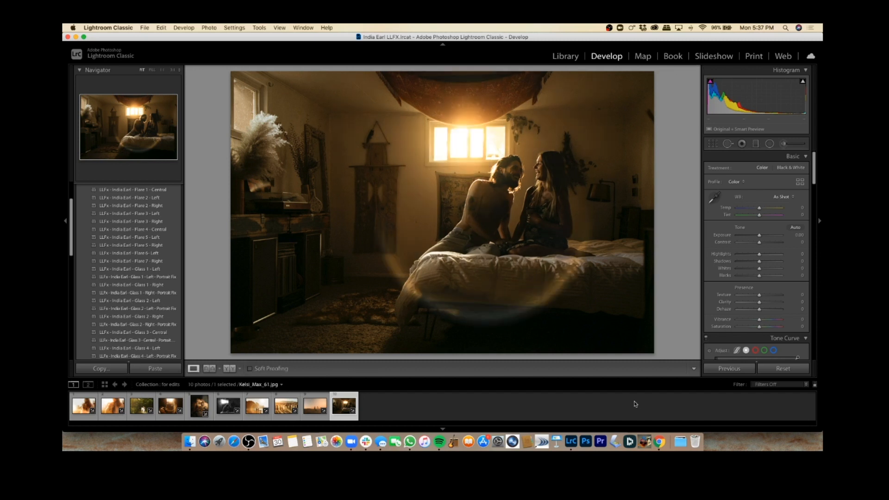